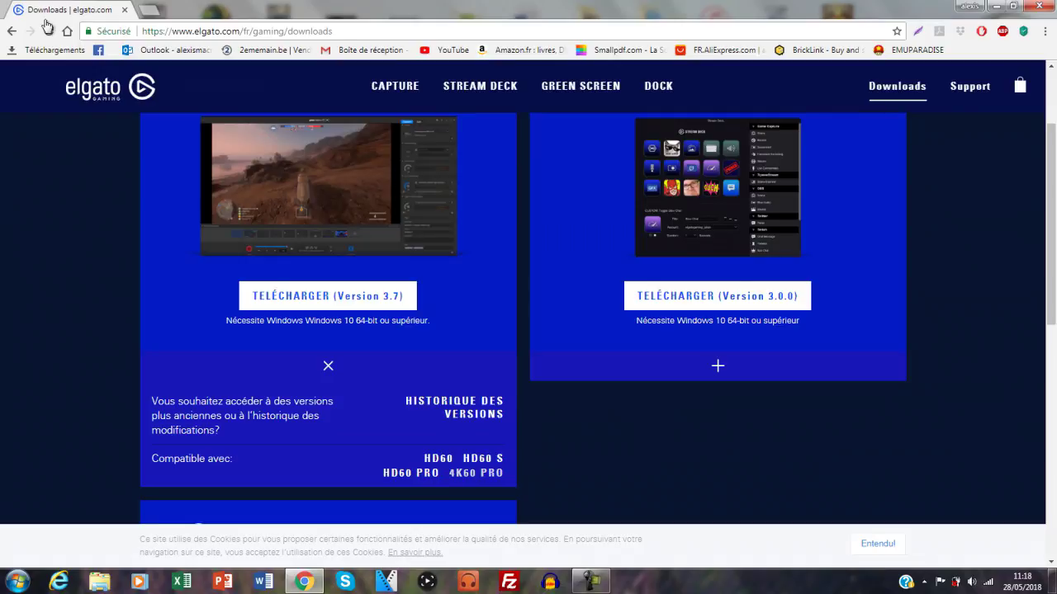
Open the version history of Game Capture for Windows from the Elgato downloads page.
scroll(45, 25, "up", 2)
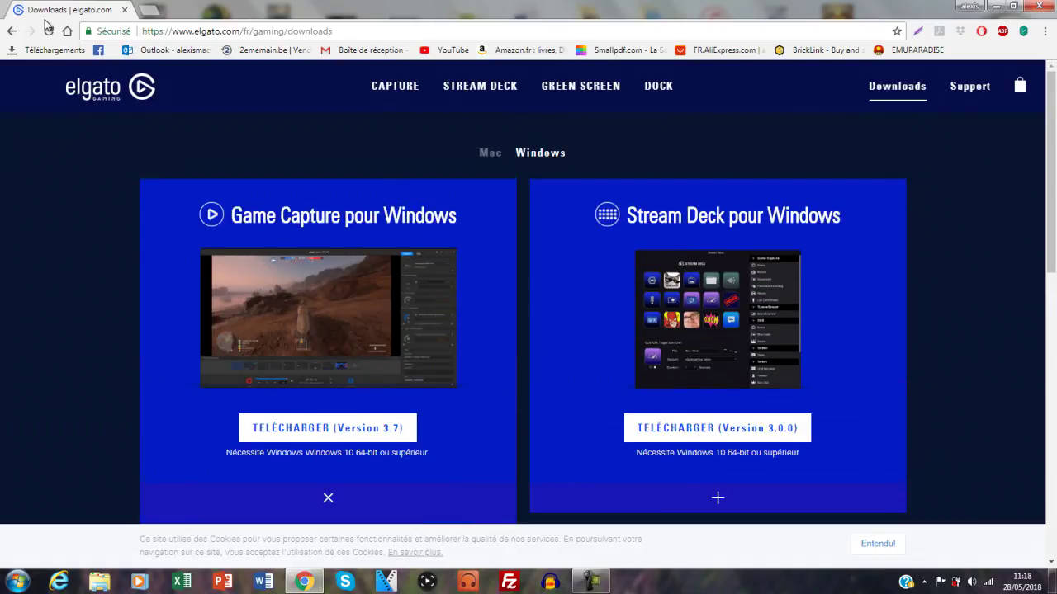
scroll(528, 330, "down", 2)
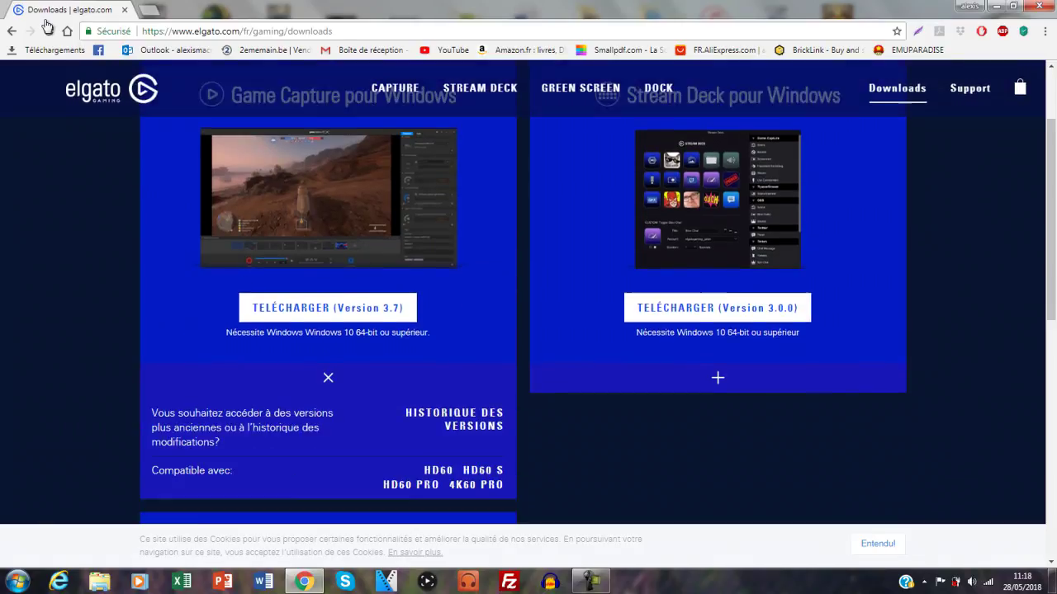
left_click(454, 406)
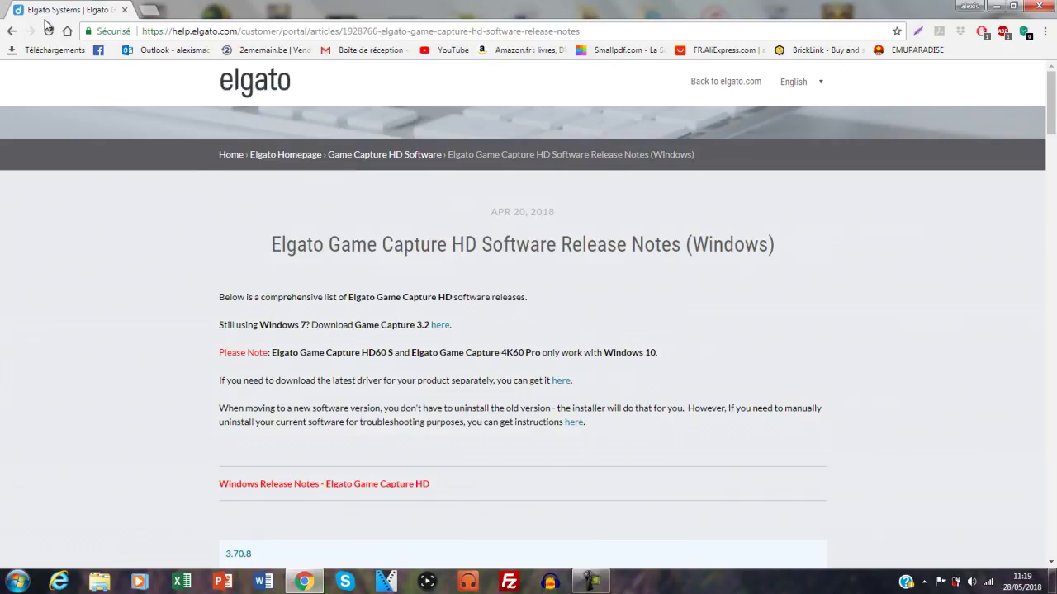
Look through the Windows release notes for the available Game Capture HD versions and their system requirements.
scroll(45, 20, "down", 1)
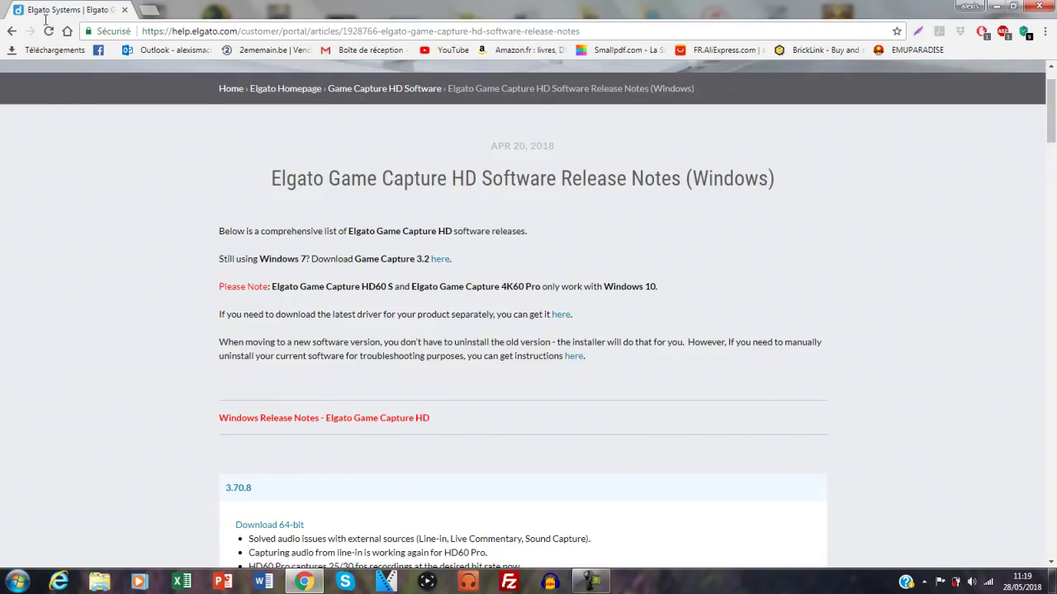
scroll(46, 20, "down", 4)
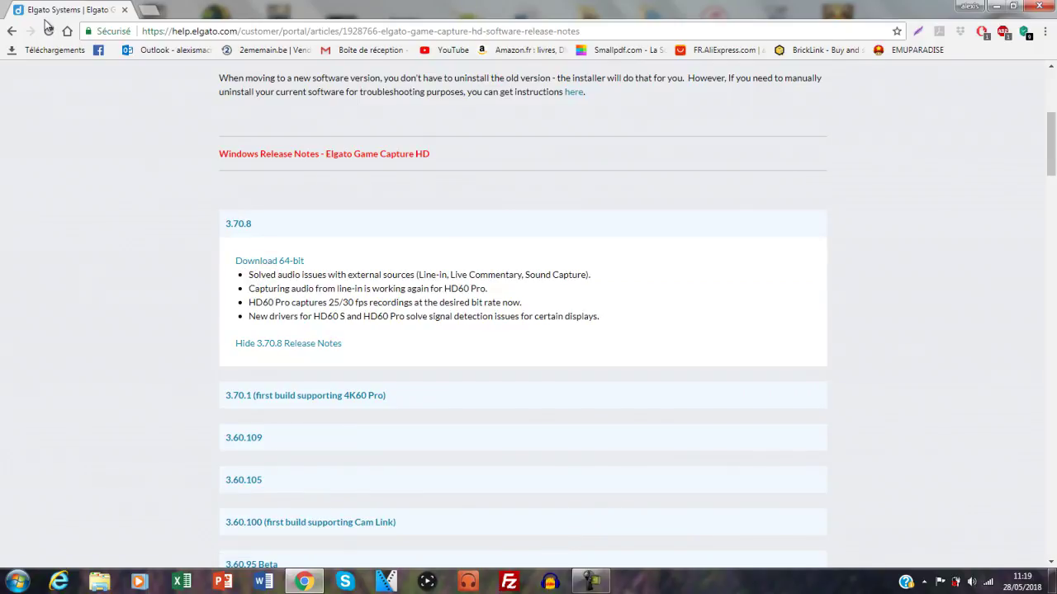
key("Down")
key("Down")
key("Down")
key("Down")
key("Down")
key("Down")
key("Down")
key("Down")
key("Down")
key("Down")
key("Down")
key("Down")
key("Down")
key("Down")
key("Down")
key("Down")
key("Down")
key("Down")
key("Down")
key("Down")
key("Down")
key("Down")
key("Down")
key("Down")
key("Down")
key("Down")
key("Down")
key("Down")
key("Down")
key("Down")
key("Down")
key("Down")
key("Down")
key("Down")
key("Down")
key("Down")
key("Down")
key("Down")
key("Down")
key("Up")
key("Up")
key("Up")
key("Up")
key("Up")
key("Up")
key("Up")
key("Up")
key("Up")
key("Up")
key("Up")
key("Up")
key("Up")
key("Up")
key("Up")
key("Up")
key("Up")
key("Up")
key("Up")
key("Up")
key("Up")
key("Up")
key("Up")
key("Up")
key("Up")
key("Up")
key("Up")
key("Up")
key("Up")
key("Up")
key("Up")
key("Up")
key("Up")
key("Up")
key("Up")
key("Up")
key("Up")
key("Up")
key("Up")
key("Up")
key("Down")
key("Down")
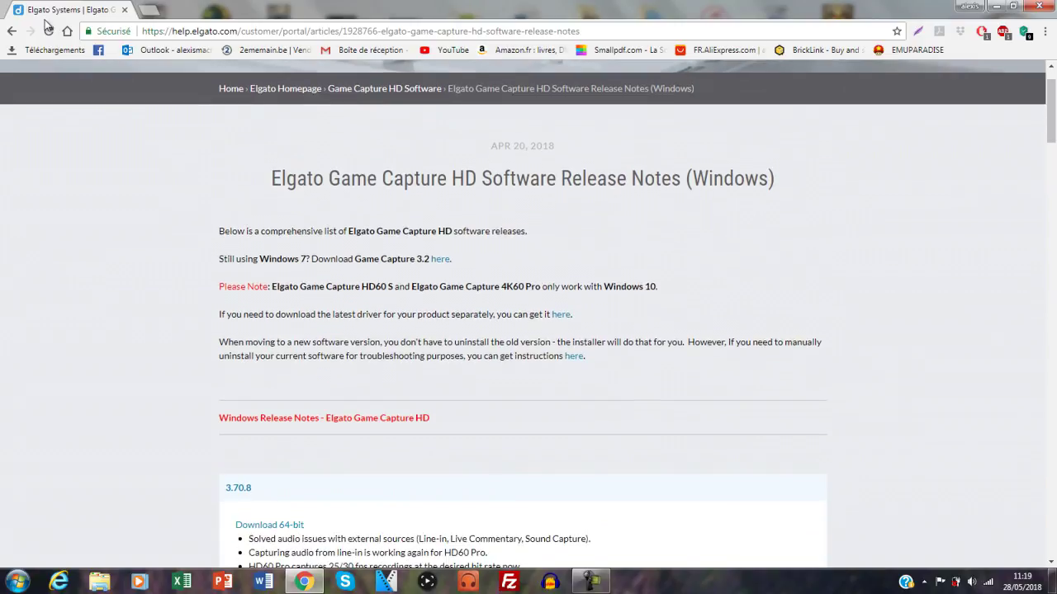
Download Game Capture 3.2 for Windows 7 and open the browser's download list.
key("Tab")
key("Return")
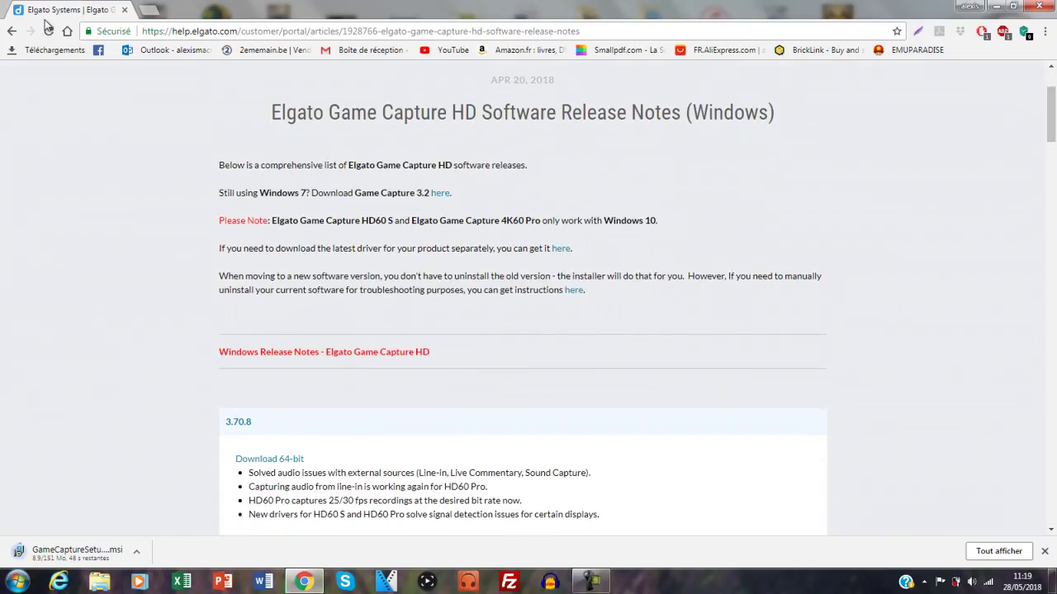
key("ctrl+j")
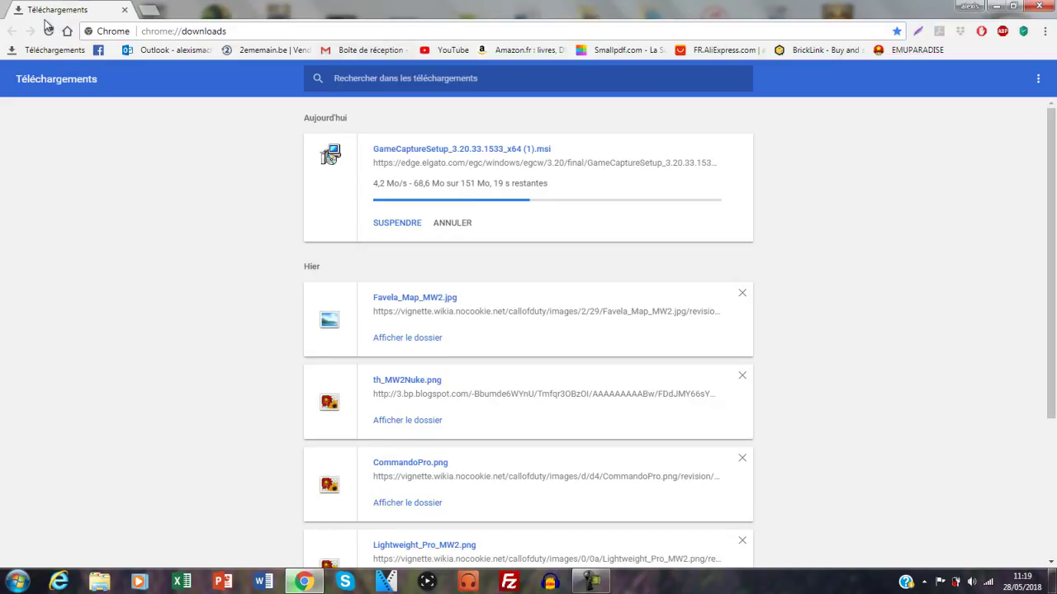
Remove all of yesterday's entries from the download list, keeping only the GameCaptureSetup download.
scroll(46, 20, "down", 1)
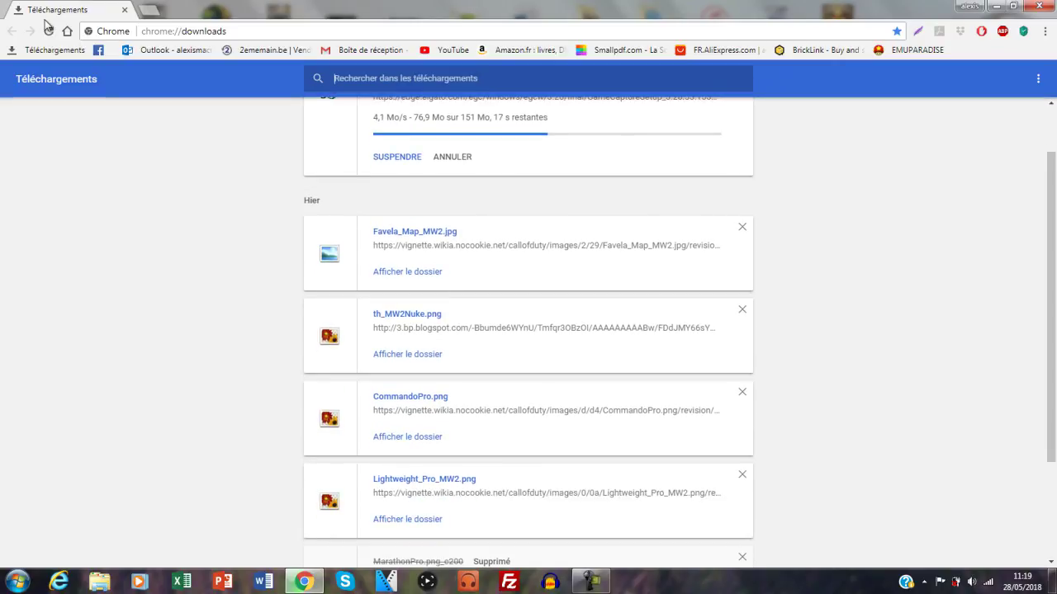
scroll(47, 27, "down", 2)
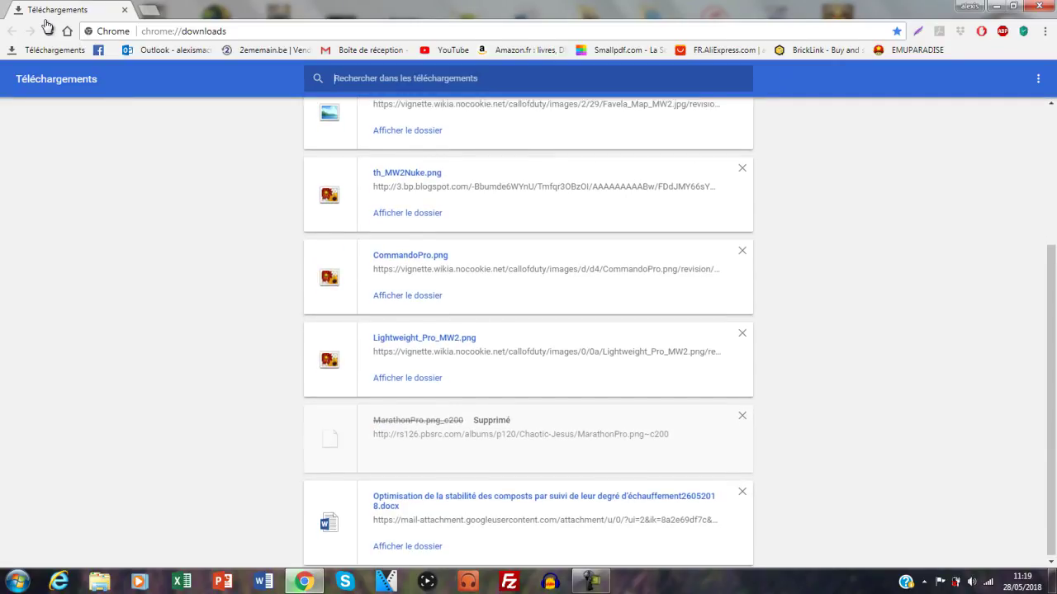
scroll(47, 27, "up", 3)
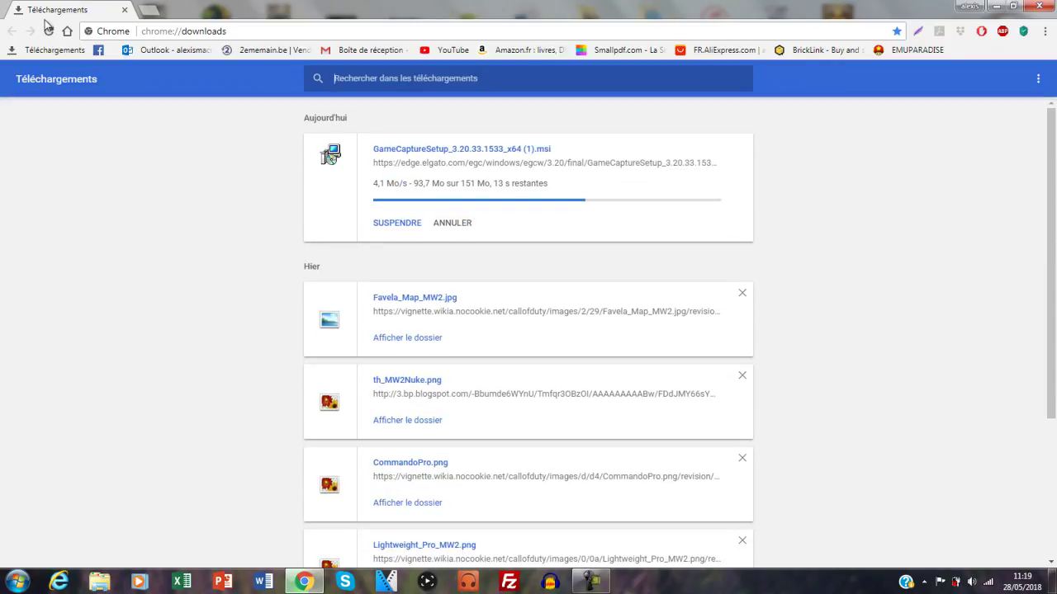
left_click(742, 293)
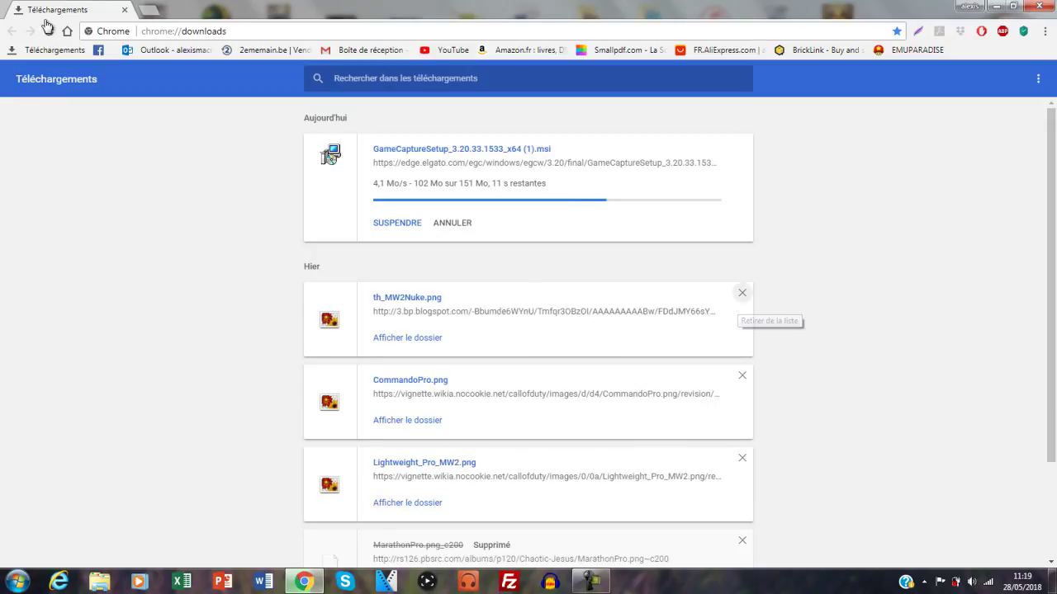
left_click(741, 293)
left_click(741, 293)
left_click(741, 293)
left_click(742, 293)
left_click(742, 293)
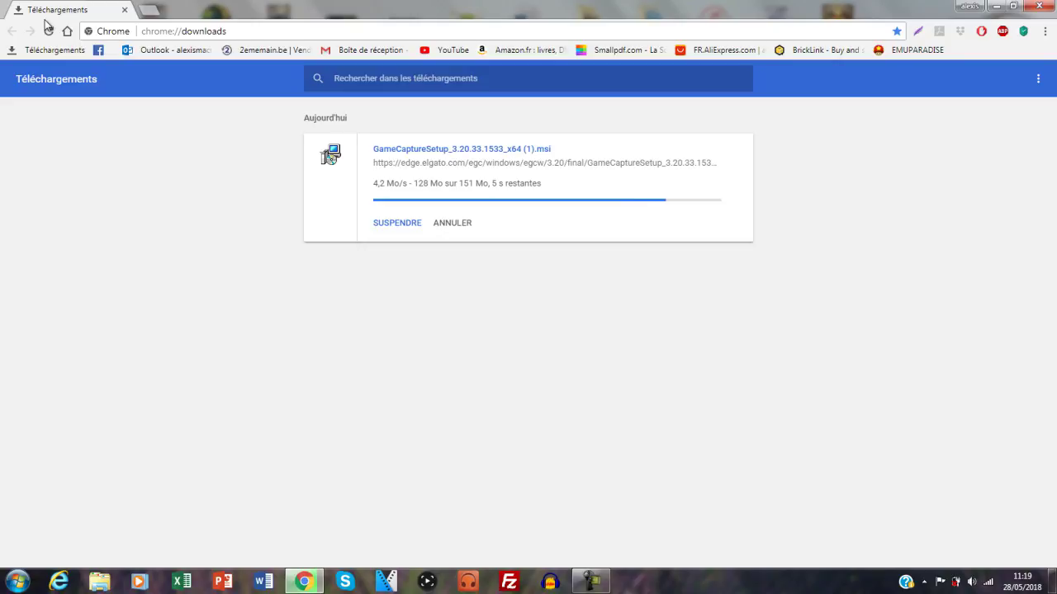
Run the downloaded GameCaptureSetup_3.20.33.1533_x64 (1).msi installer and close the browser.
right_click(426, 581)
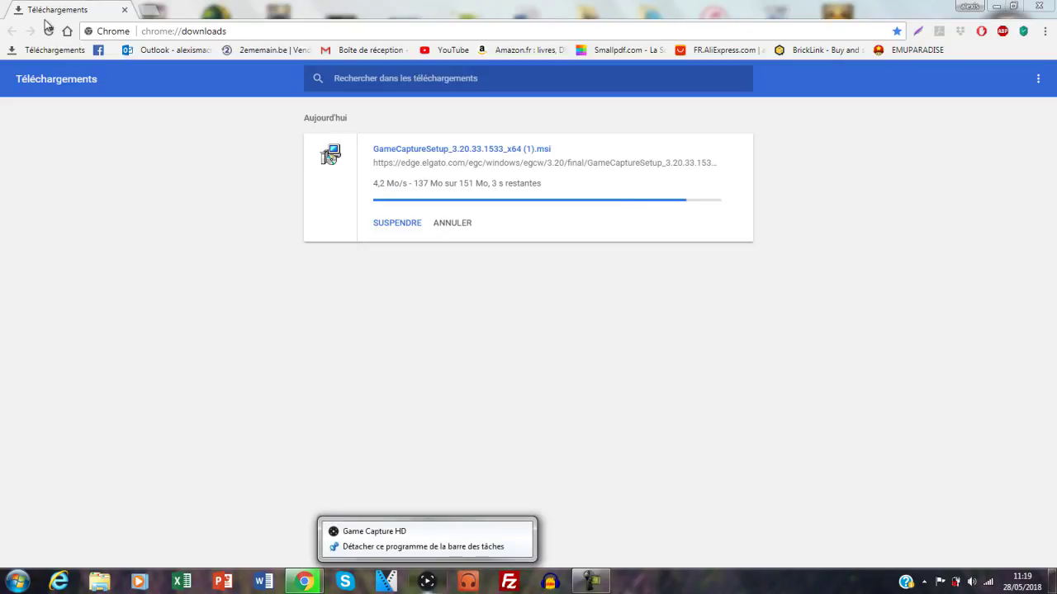
left_click(48, 27)
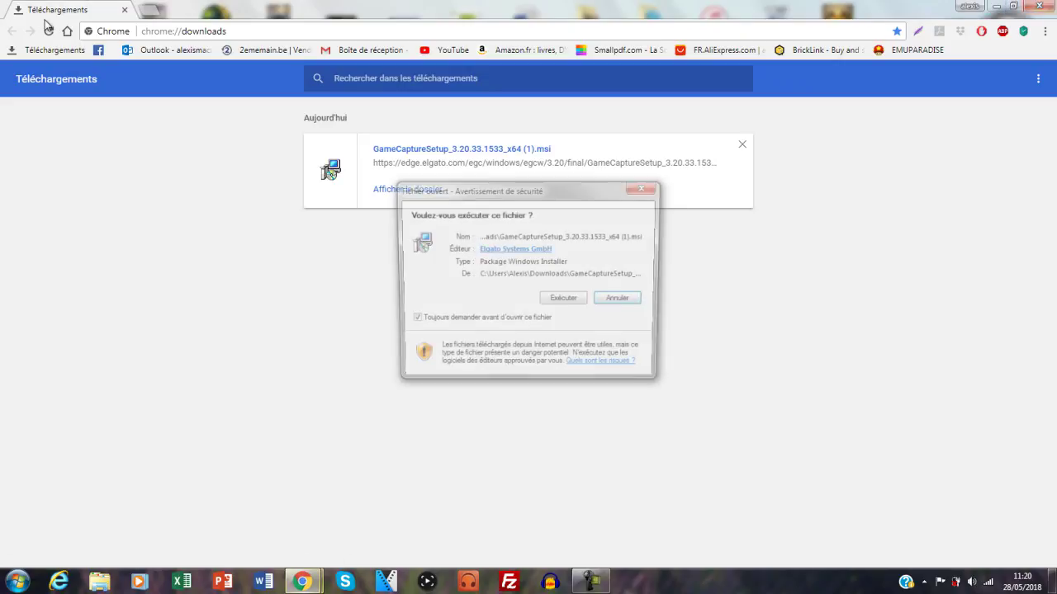
key("alt+F4")
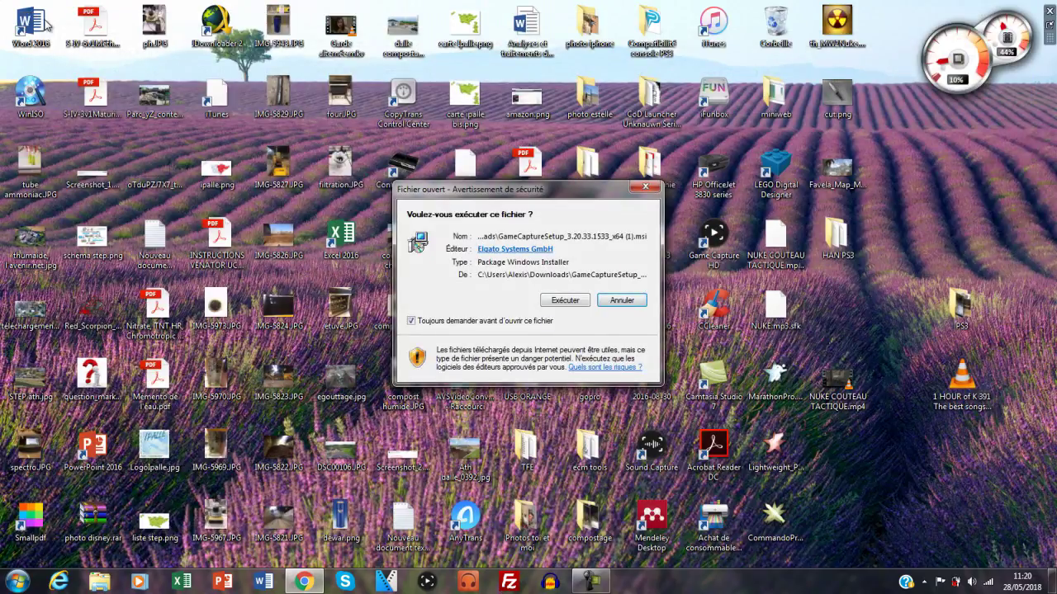
left_click(565, 299)
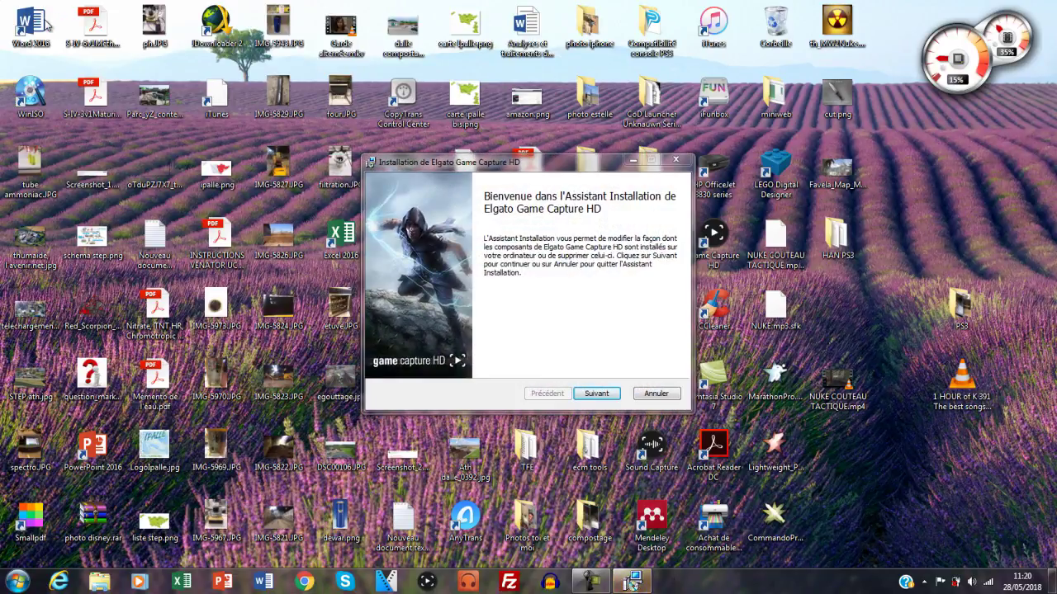
Start a repair of the Elgato Game Capture HD installation and move the setup window slightly higher on the desktop.
key("Return")
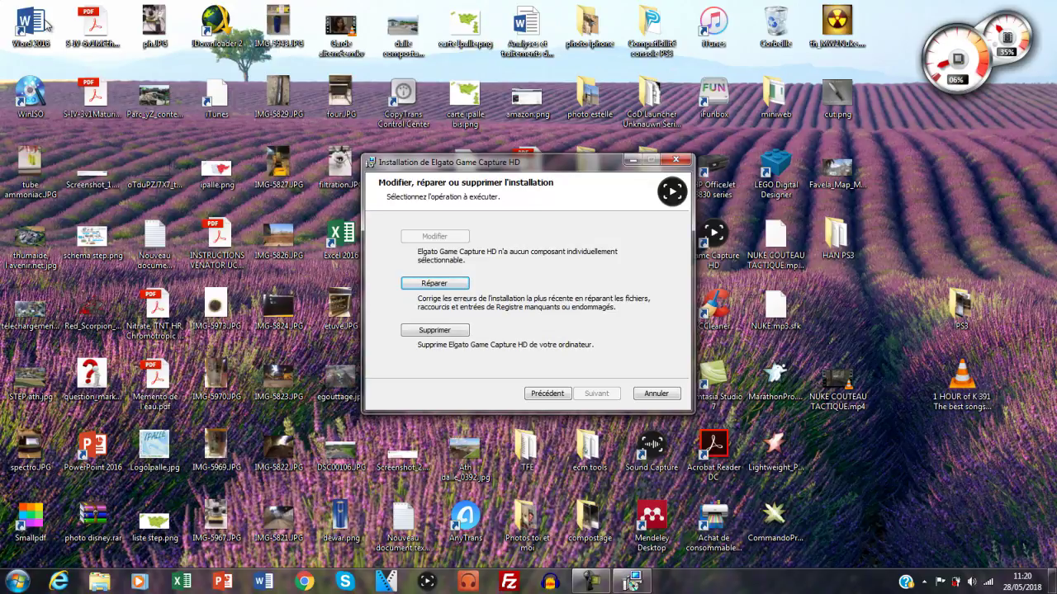
key("Return")
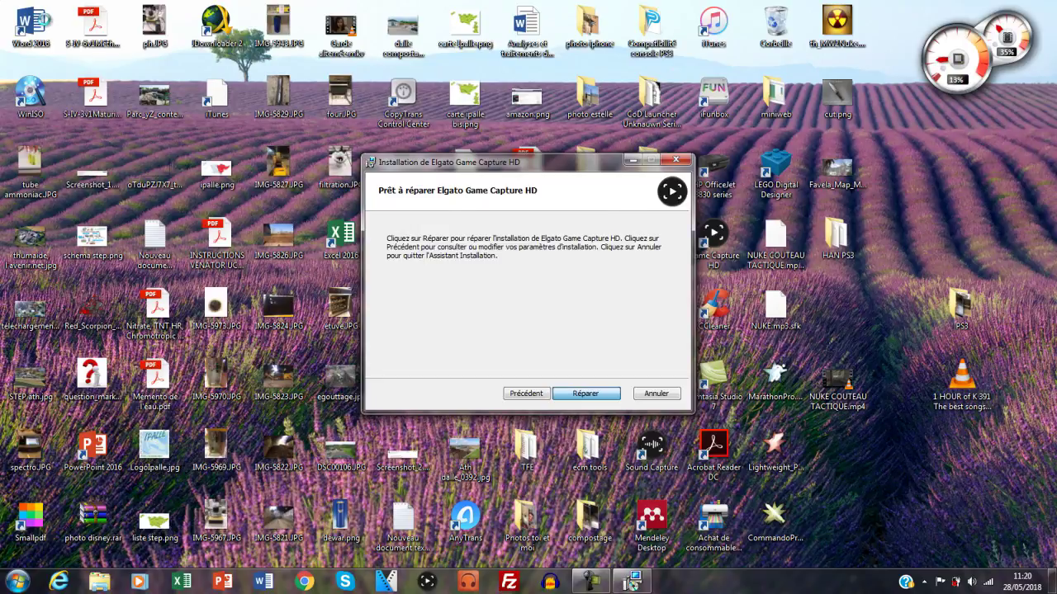
key("Return")
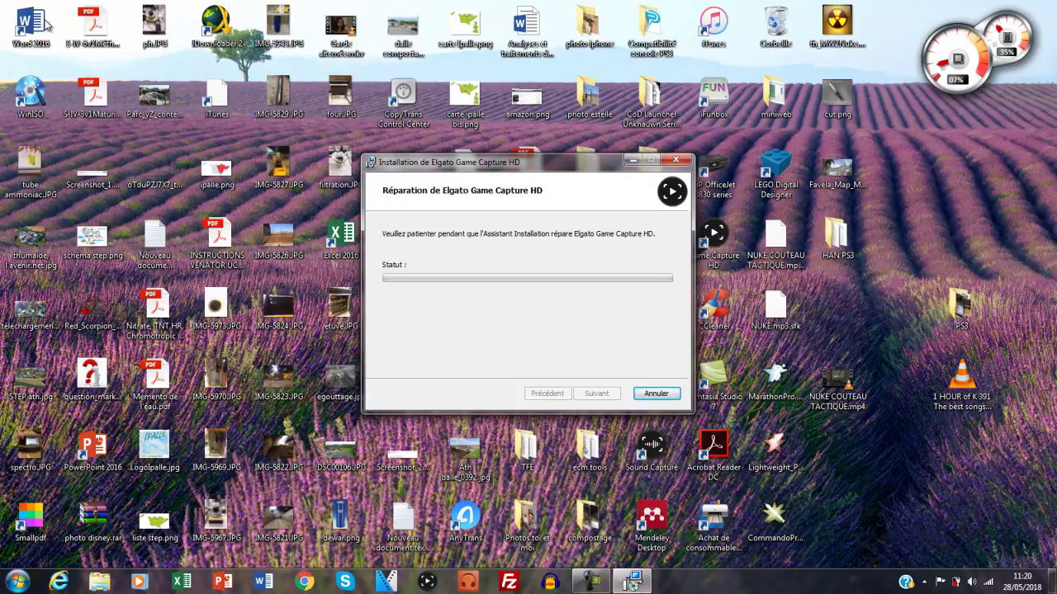
left_click_drag(528, 162, 549, 113)
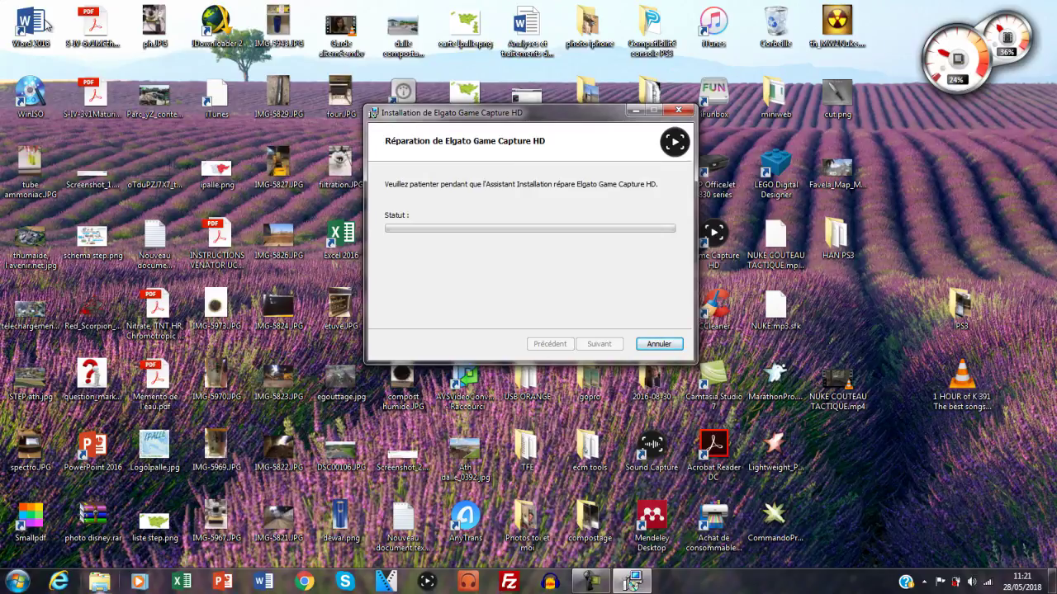
Open the Videos library and check the details of the most recent "Mon jeu génial" captures.
left_click(99, 581)
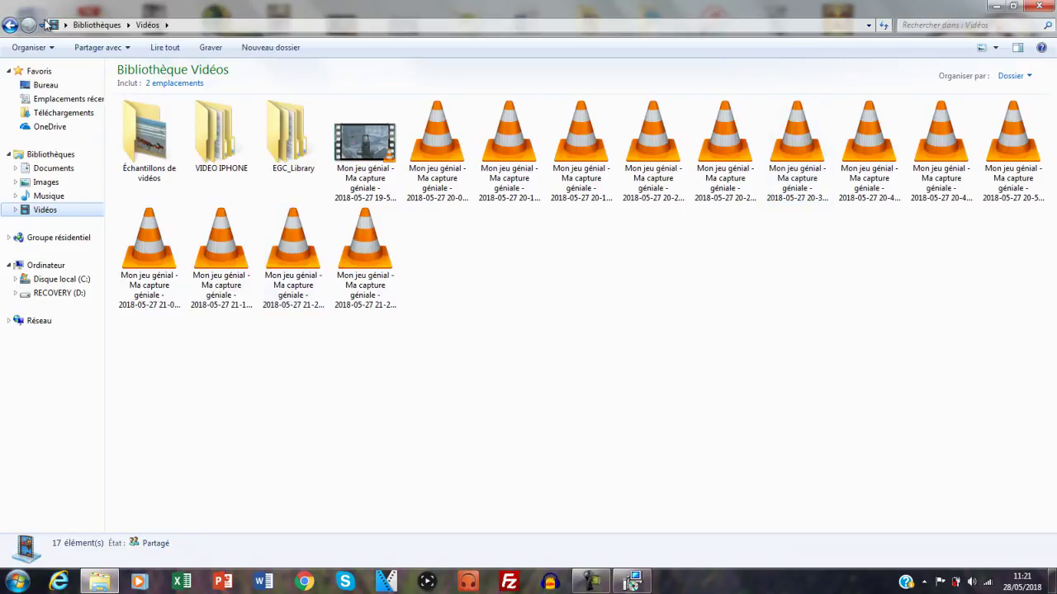
left_click(365, 259)
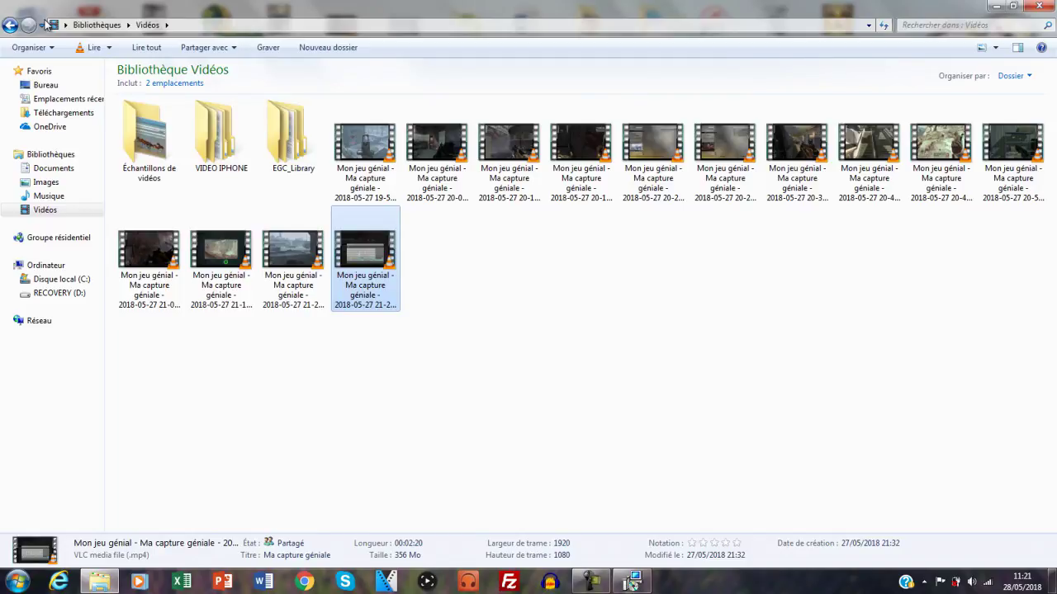
key("Left")
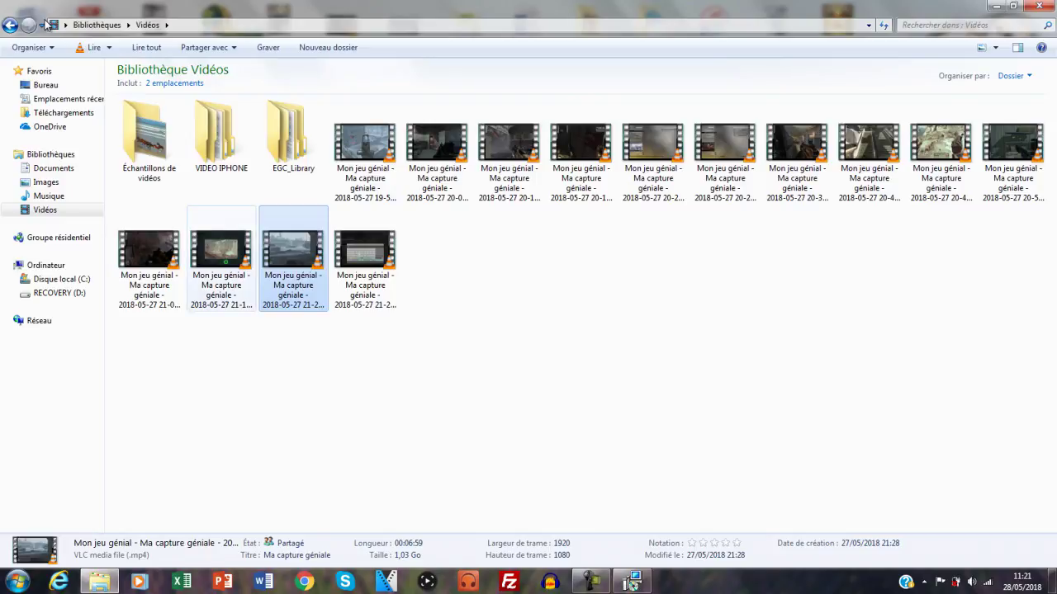
key("Left")
key("Right")
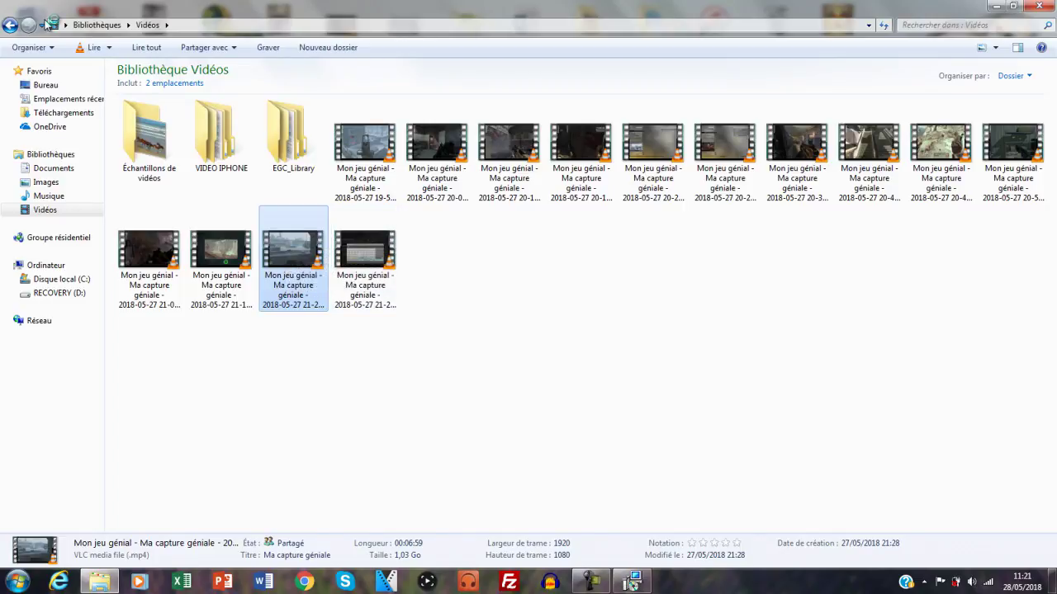
Play the second-to-last gameplay capture in VLC, skip ahead in it, and quit the player.
key("Return")
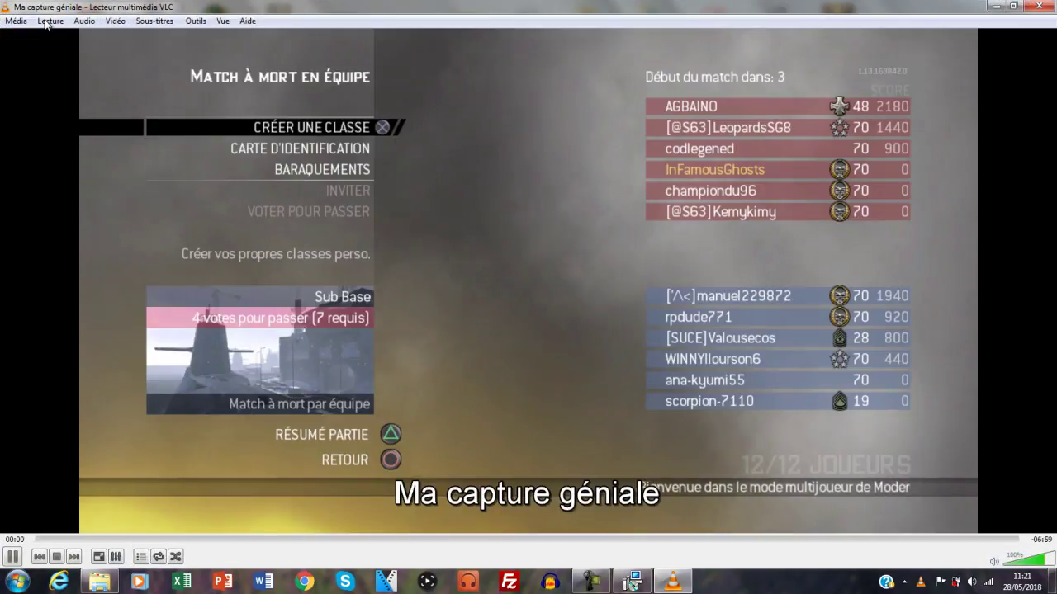
left_click(490, 539)
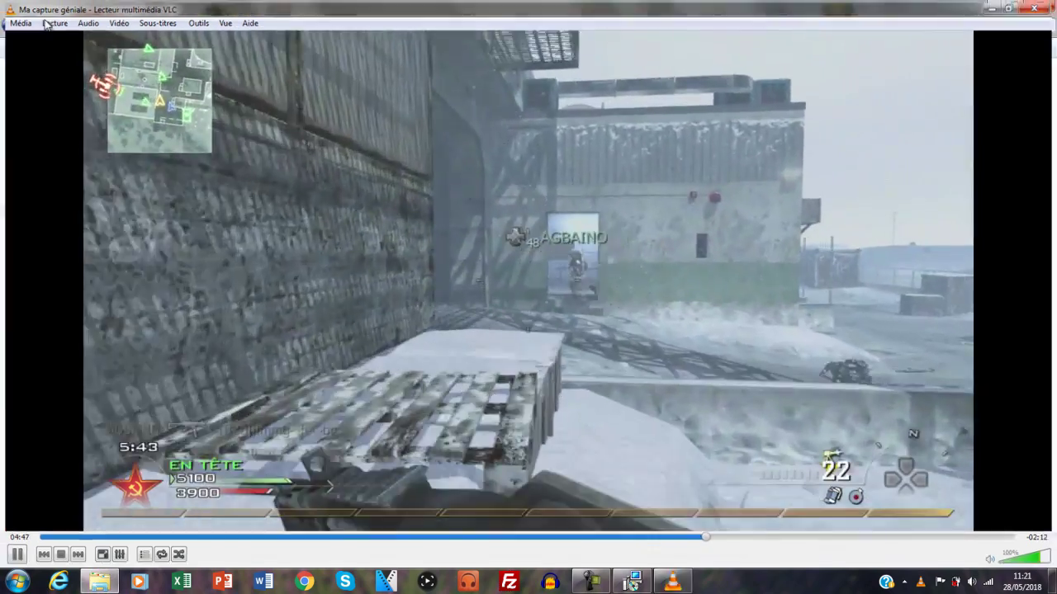
key("ctrl+q")
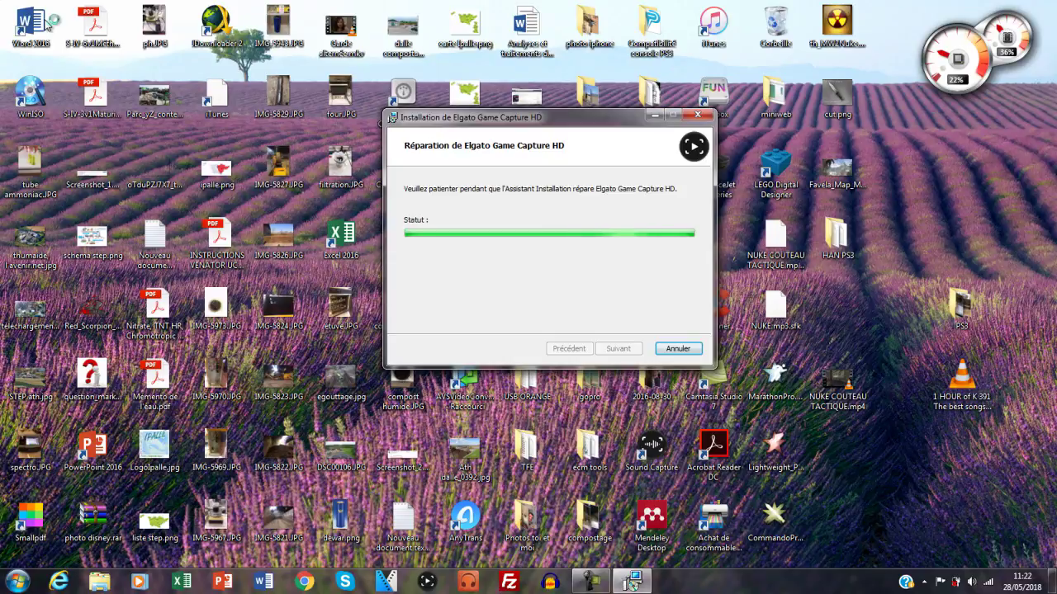
left_click(923, 581)
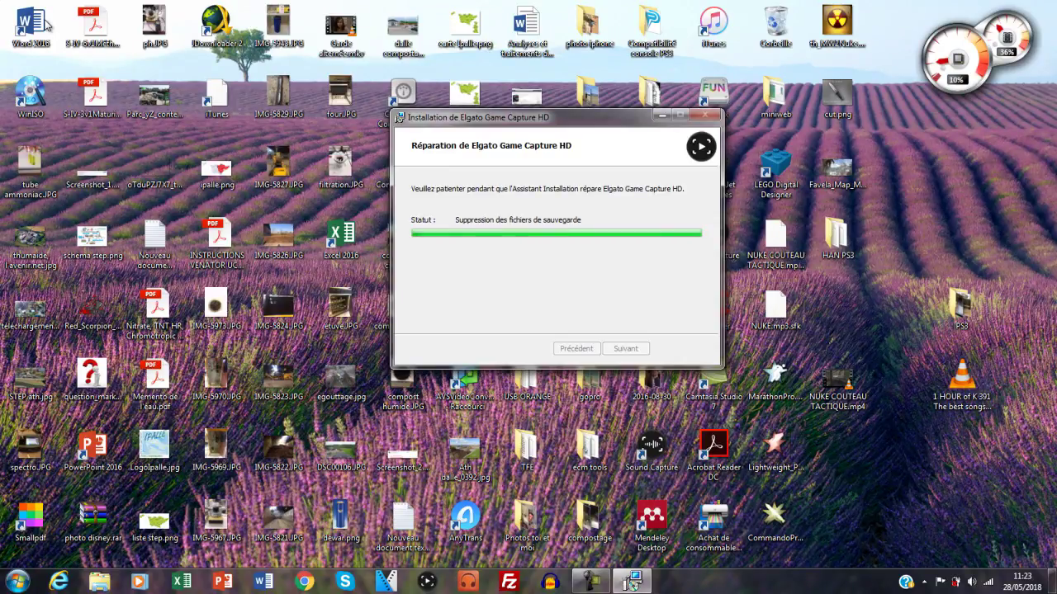
right_click(386, 581)
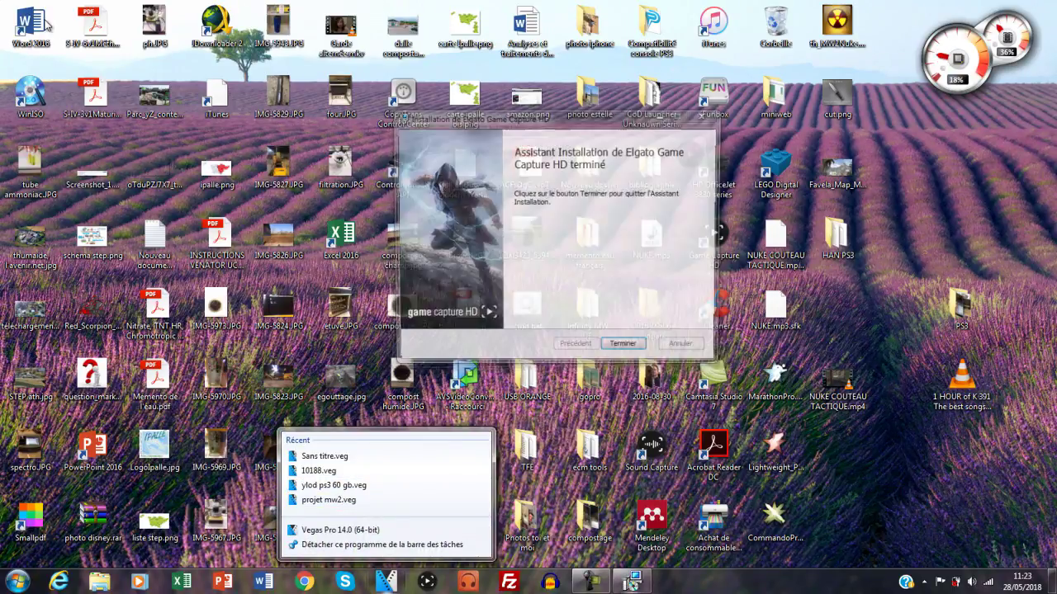
Finish and close the Elgato Game Capture HD setup assistant.
left_click(625, 349)
left_click(625, 348)
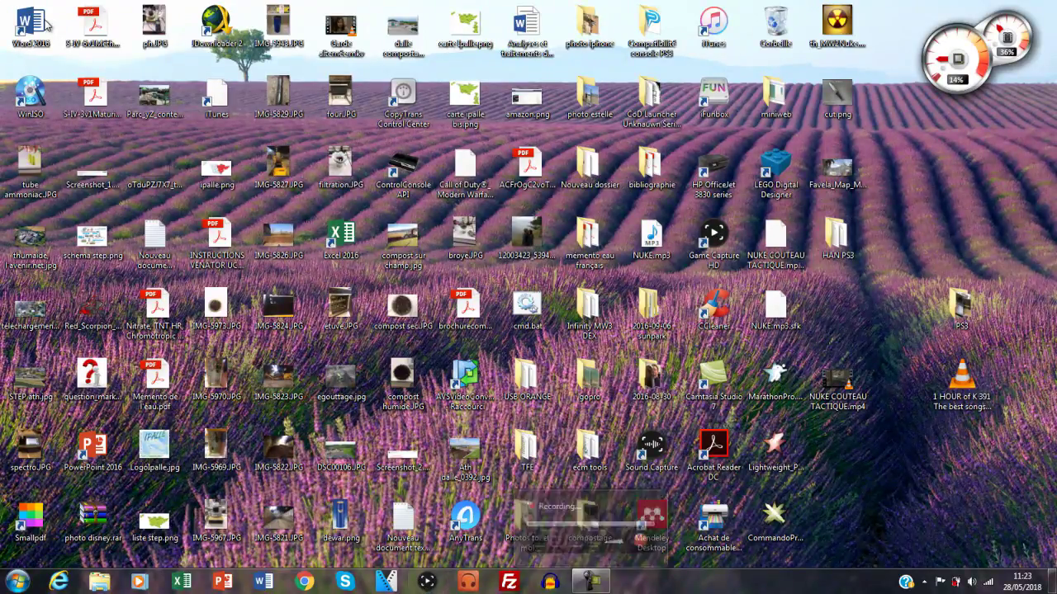
left_click(924, 581)
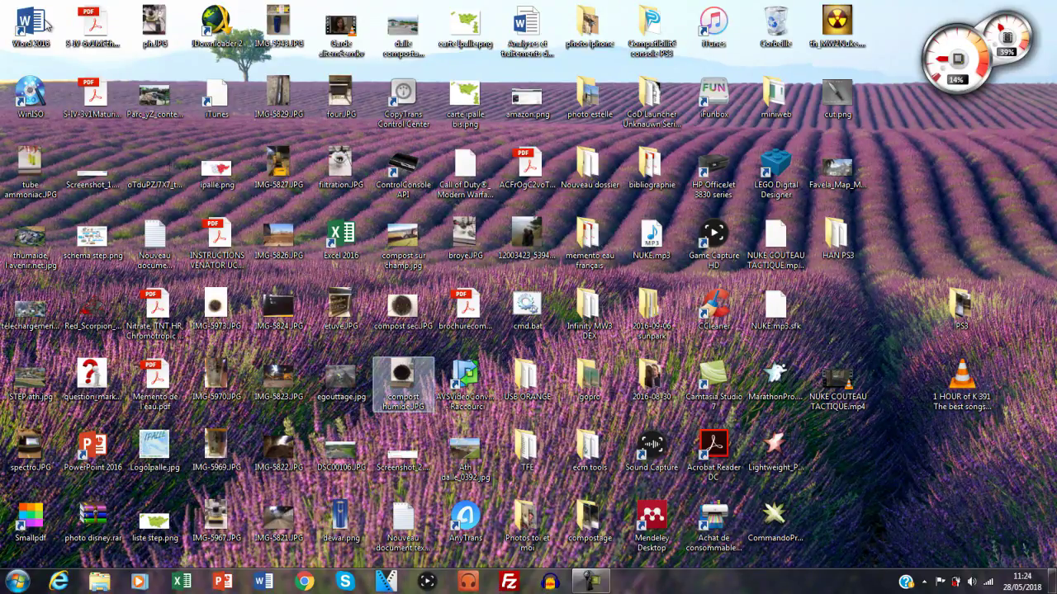
Move th_MW2Nuke.png, cut.png, the Favela map image and the HAN PS3 folder from the desktop to the Recycle Bin.
mouse_move(889, 1)
left_mouse_down()
mouse_move(834, 183)
mouse_move(827, 253)
mouse_move(890, 253)
left_mouse_up()
key("Delete")
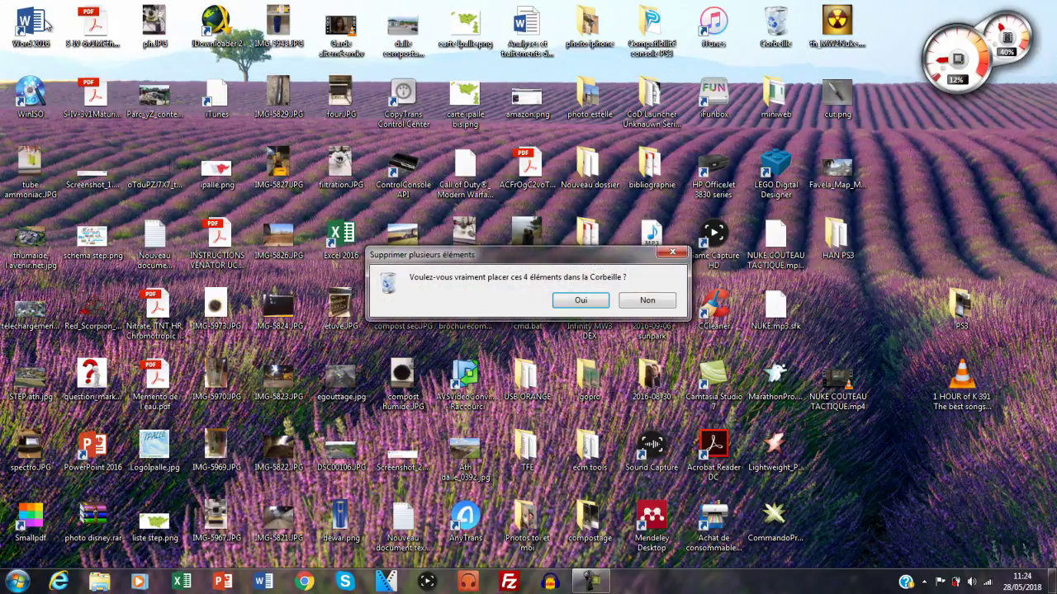
key("Return")
Move the NUKE COUTEAU TACTIQUE.mp4 video from the desktop to the Recycle Bin.
left_click(837, 384)
key("Delete")
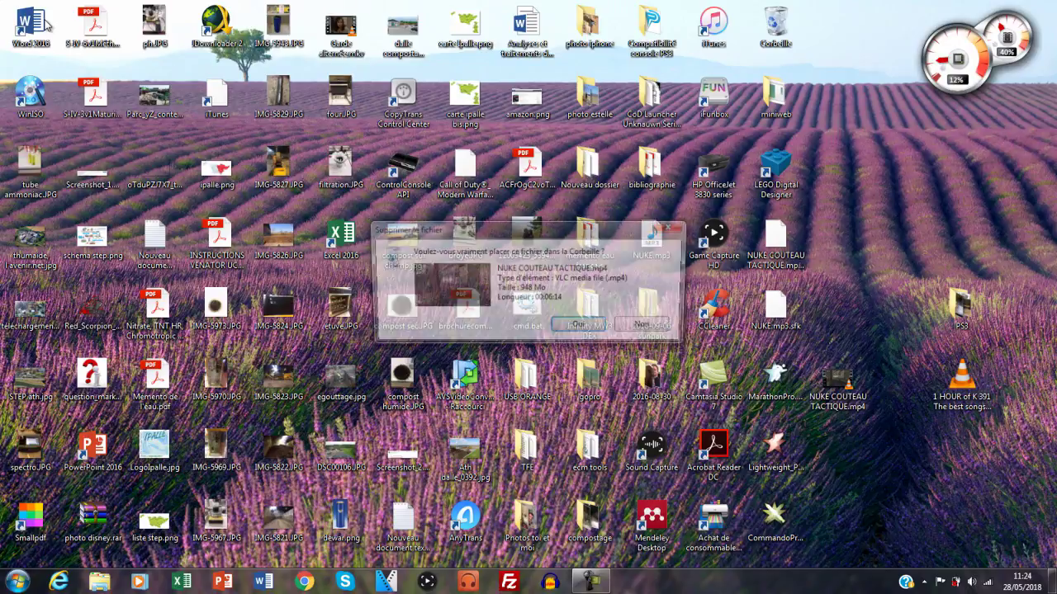
key("Return")
Move the NUKE COUTEAU TACTIQUE and NUKE.mp3.sfk files and the Marathon, Lightweight and Commando perk images from the desktop to the Recycle Bin.
left_click_drag(744, 213, 842, 568)
key("Delete")
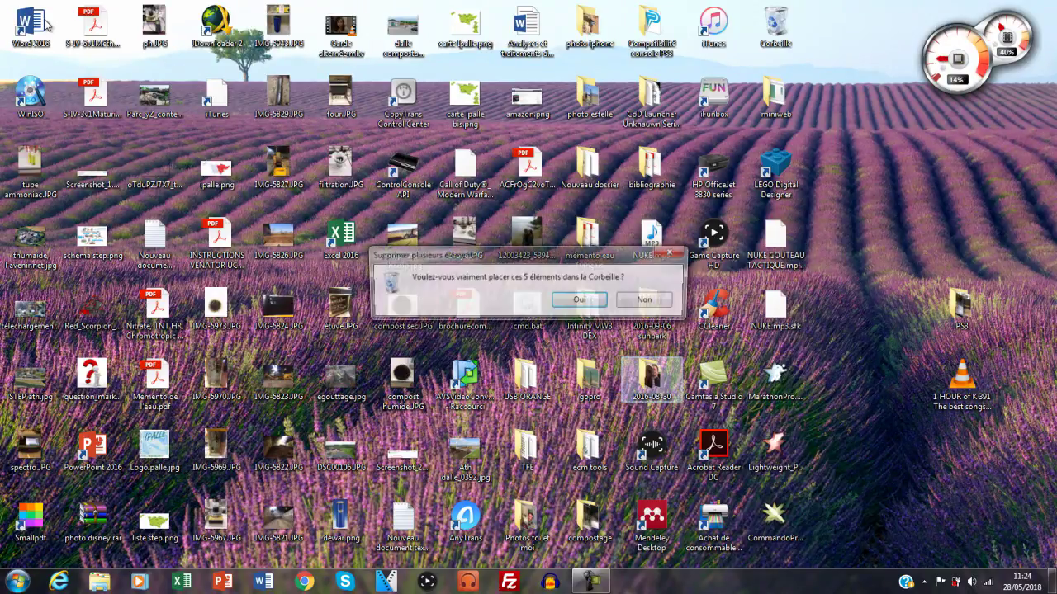
key("Return")
Try to launch Game Capture HD and dismiss the message it raises.
left_click(427, 581)
key("Return")
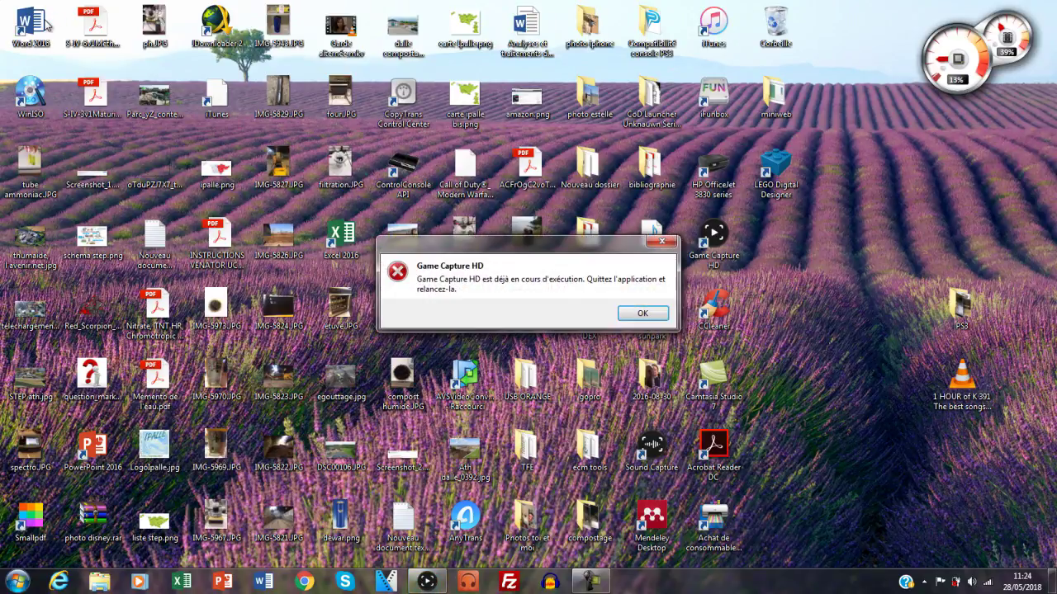
key("Return")
key("Right")
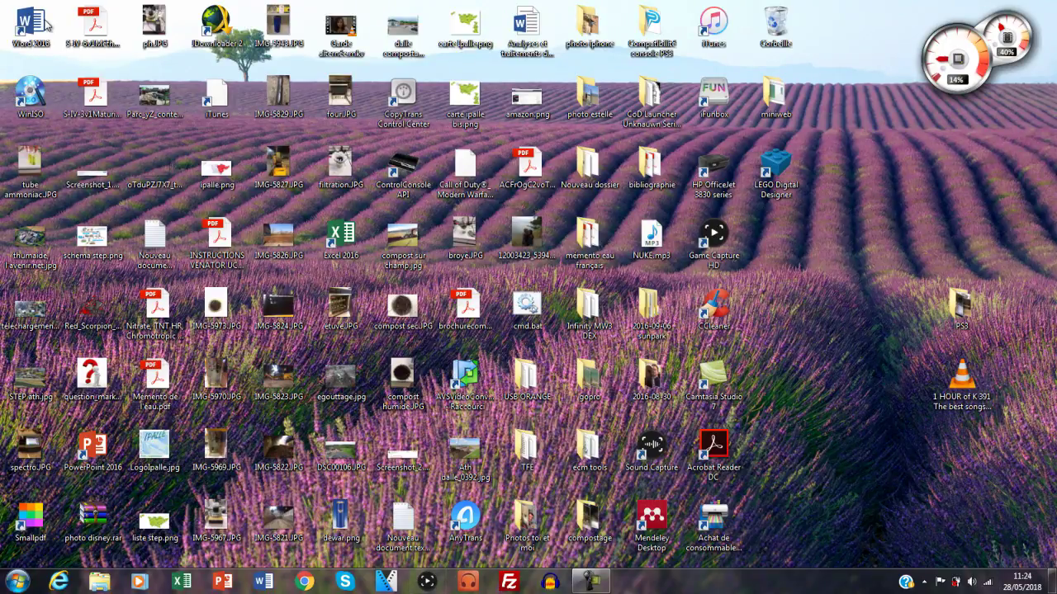
type("compost")
Open the InFamousGhosts YouTube channel page in Chrome, look over its videos, and return to the desktop.
left_click(304, 582)
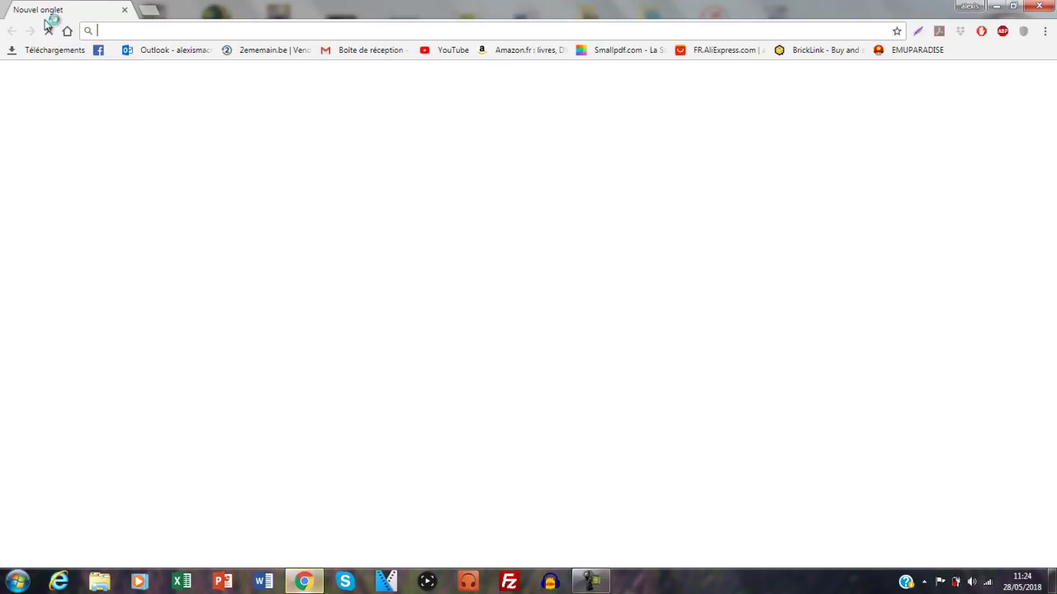
left_click(446, 50)
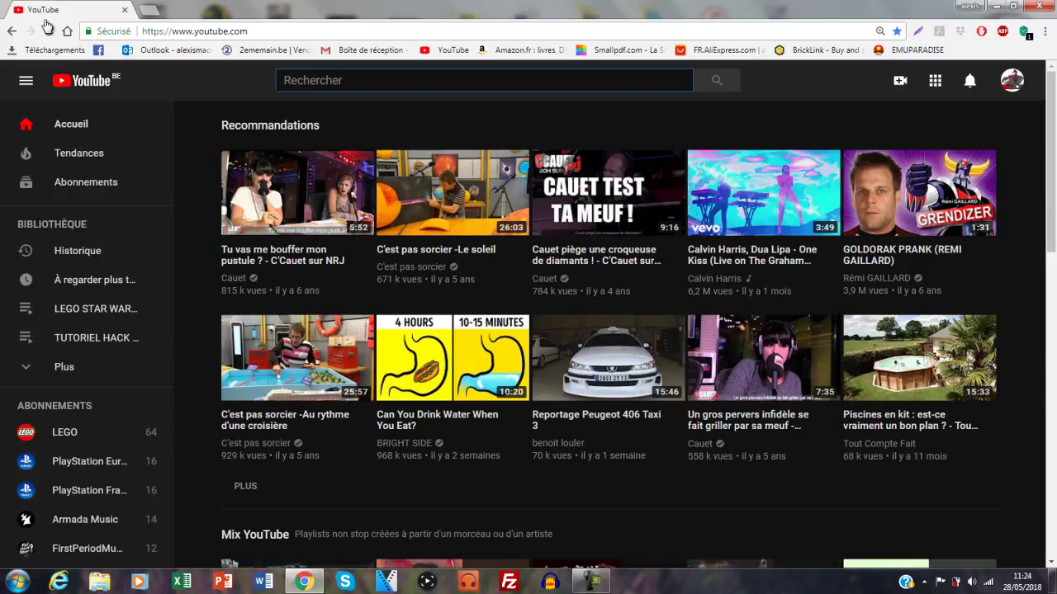
key("Down")
key("Return")
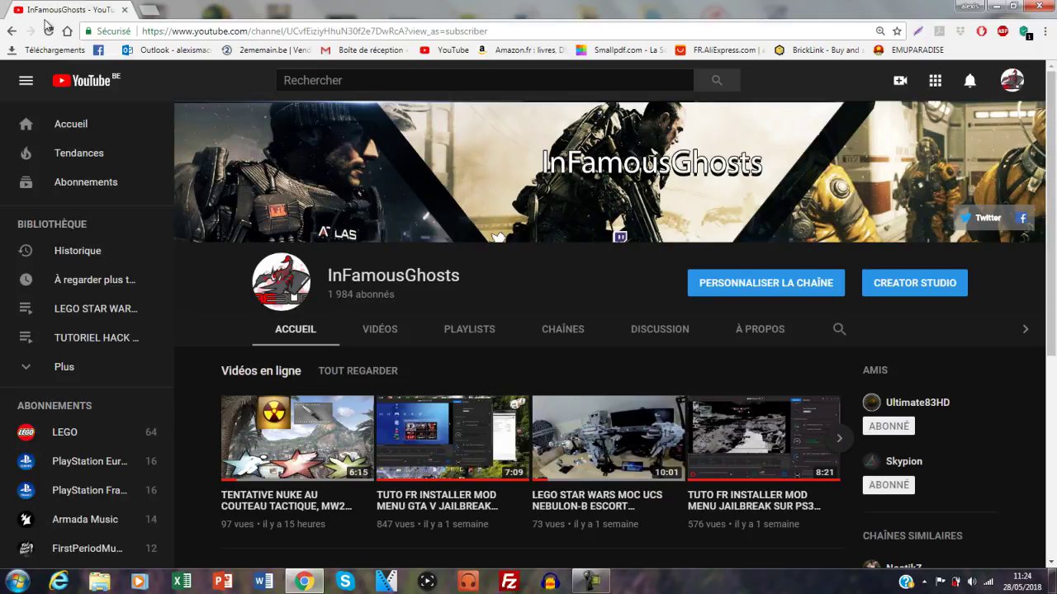
scroll(379, 264, "down", 1)
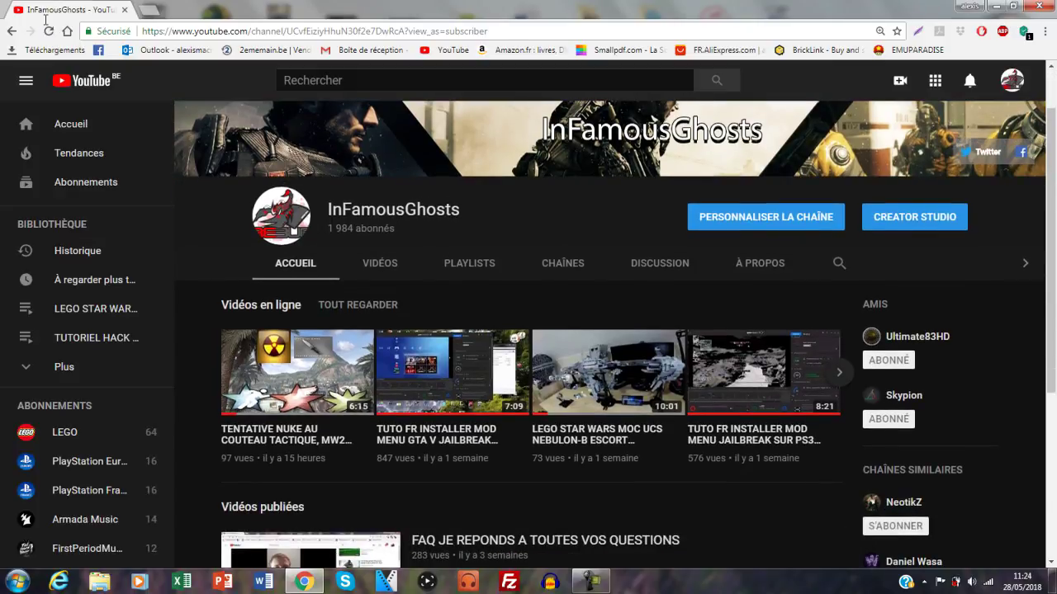
scroll(45, 20, "down", 2)
scroll(45, 23, "up", 3)
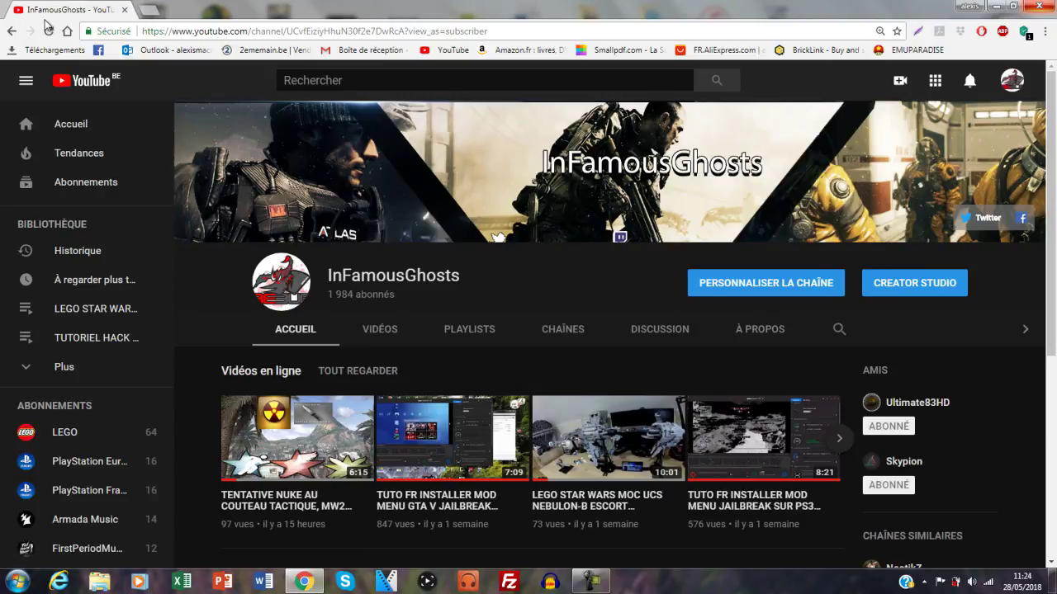
key("super+d")
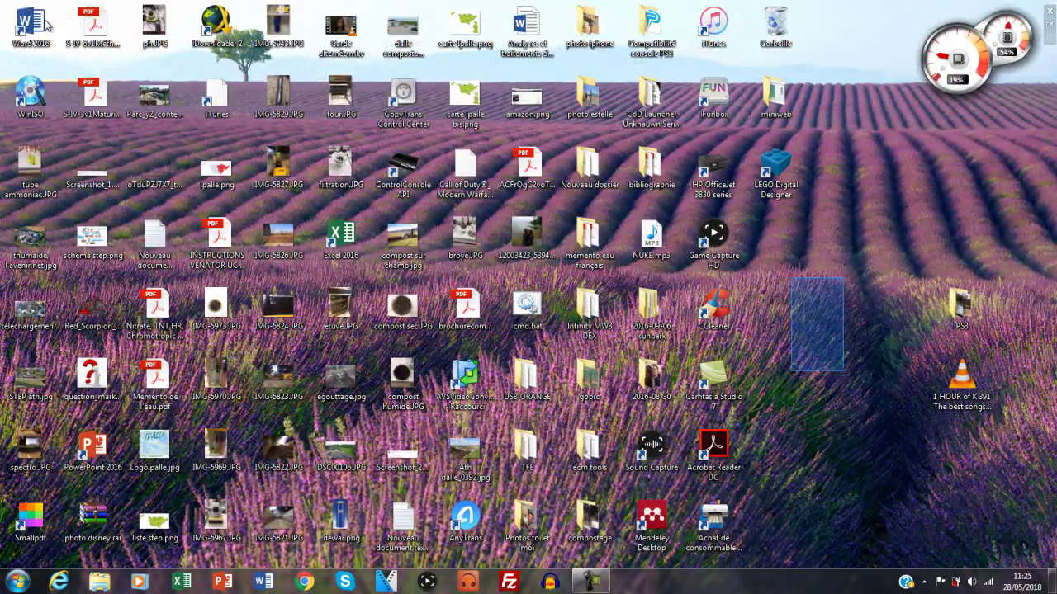
Switch to Game Capture HD and clear the live stream title.
left_click(591, 581)
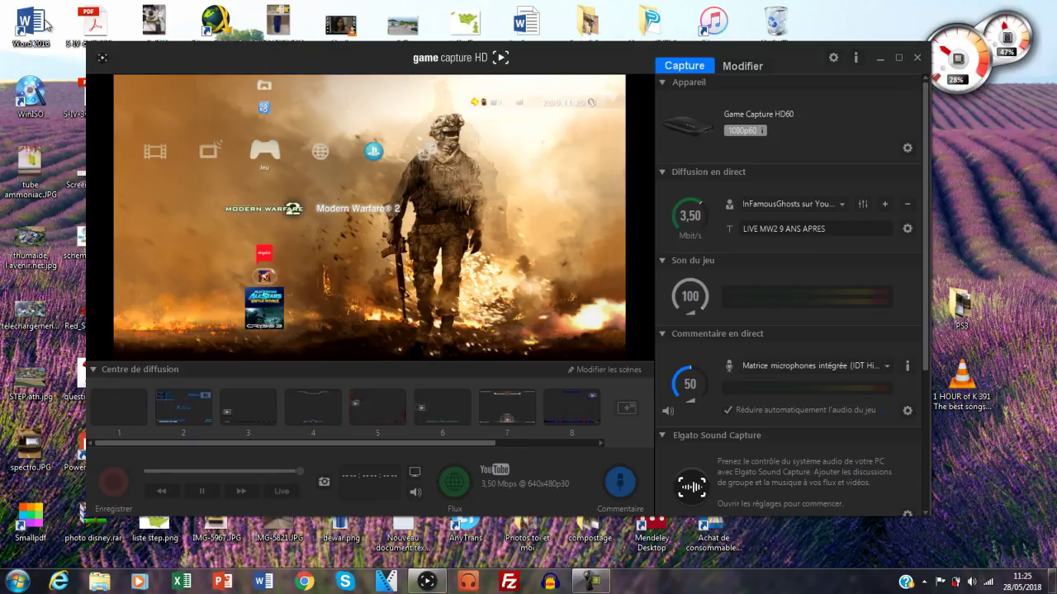
key("BackSpace")
key("BackSpace")
key("BackSpace")
key("BackSpace")
key("BackSpace")
key("BackSpace")
key("BackSpace")
key("BackSpace")
key("BackSpace")
key("BackSpace")
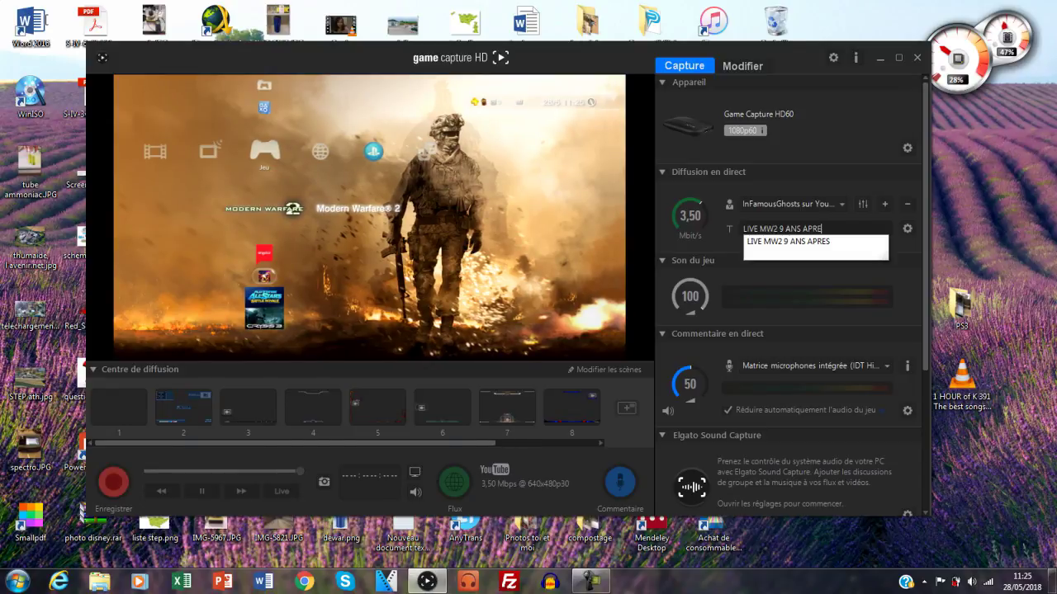
key("BackSpace")
key("BackSpace")
key("BackSpace")
key("BackSpace")
key("BackSpace")
key("BackSpace")
key("BackSpace")
key("BackSpace")
key("BackSpace")
key("BackSpace")
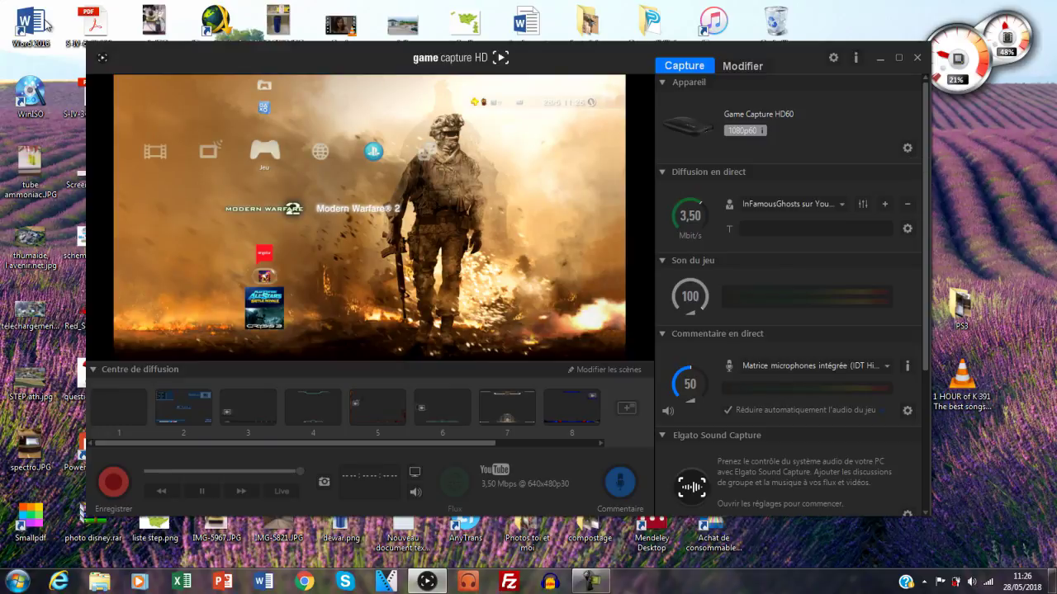
Examine the Game Capture HD preferences for capture, sharing, updates, shortcuts and advanced codecs, and leave without changing anything.
left_click(833, 57)
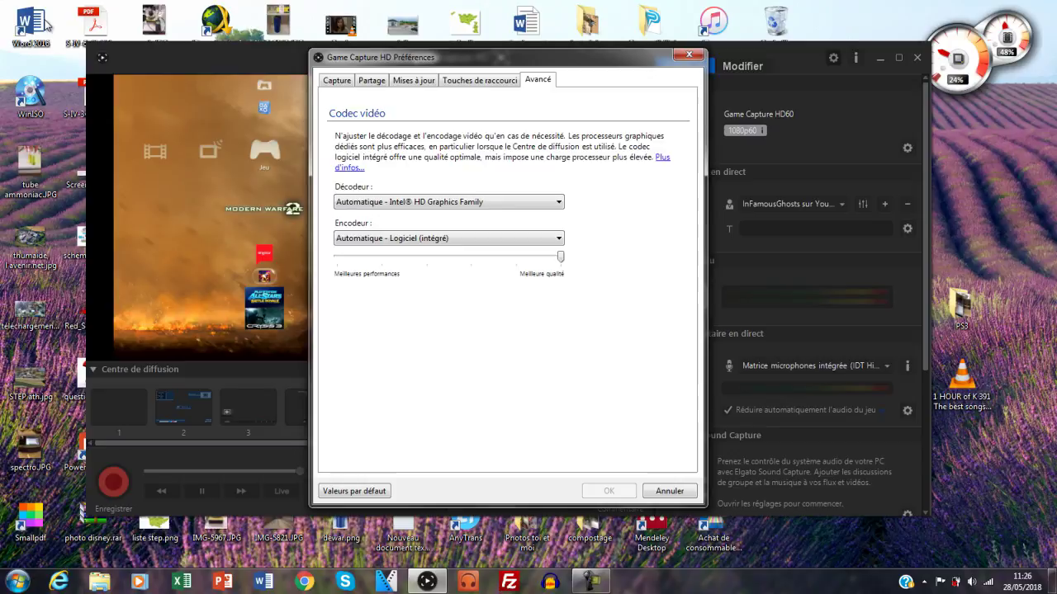
left_click(335, 80)
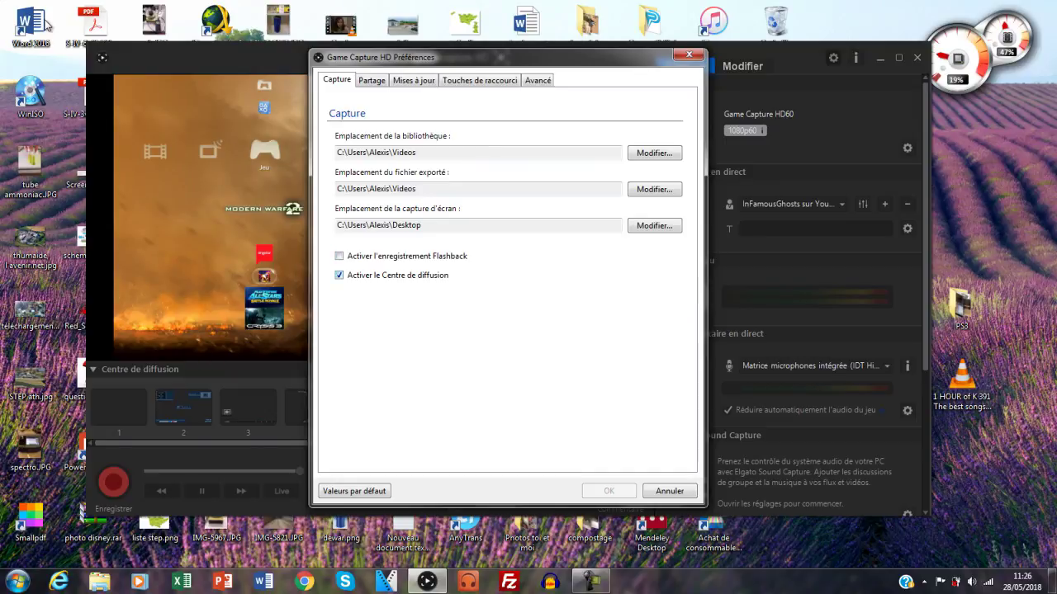
key("ctrl+Tab")
key("ctrl+Tab")
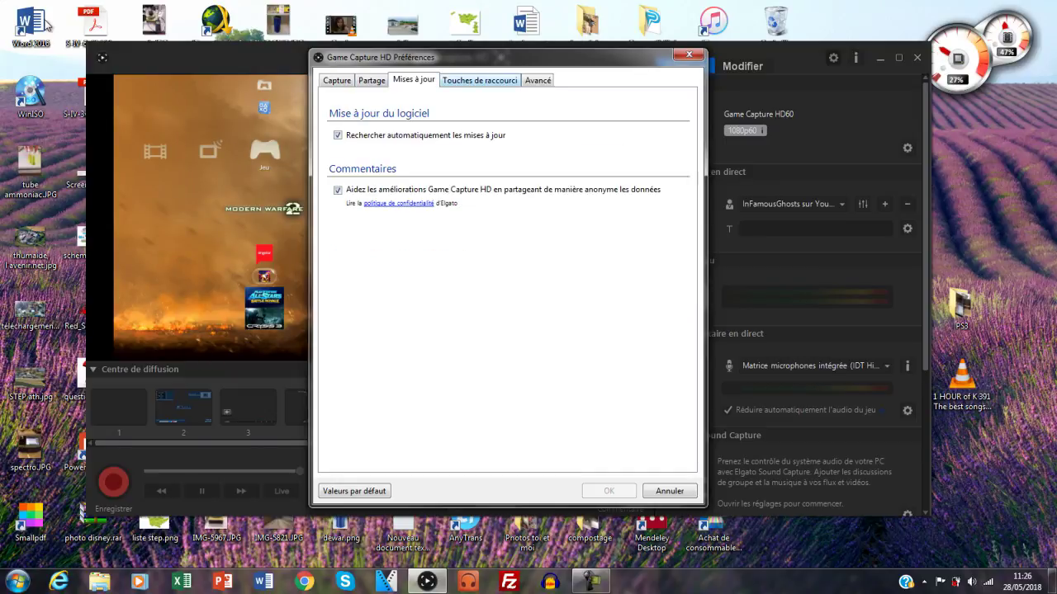
key("ctrl+Tab")
key("ctrl+Tab")
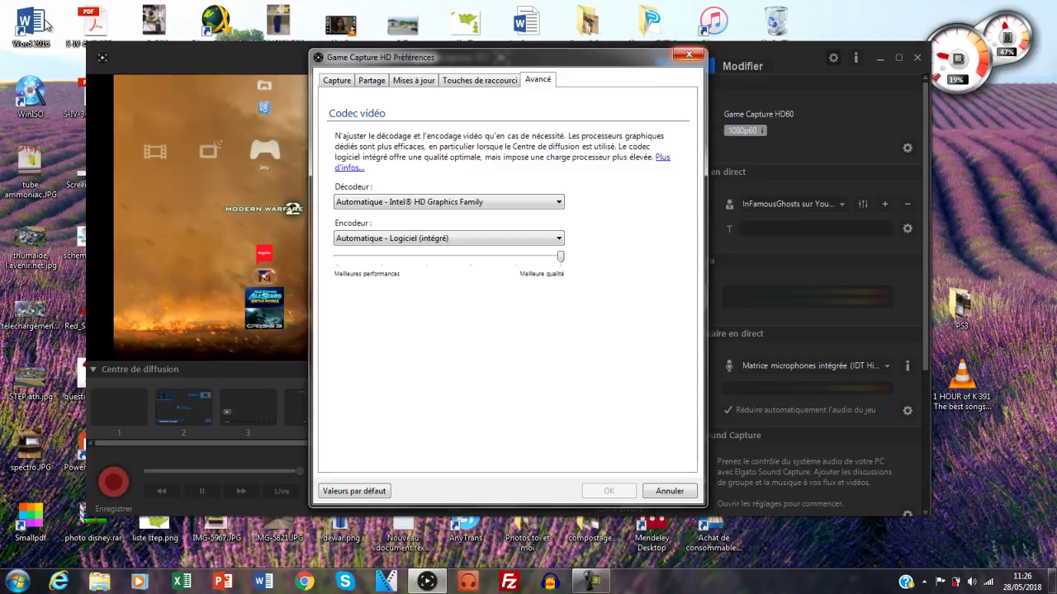
key("Escape")
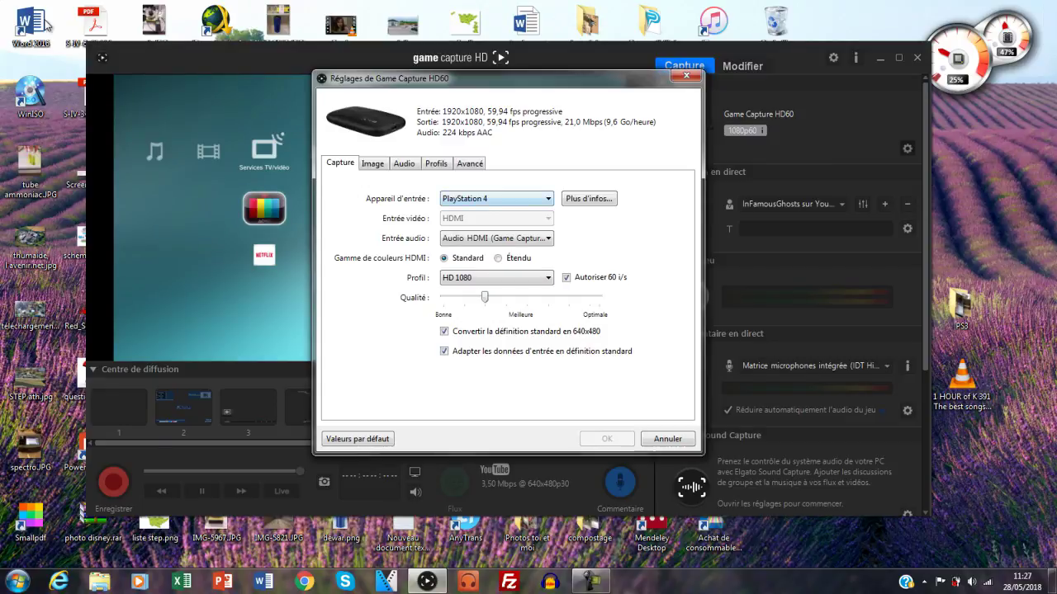
Select PlayStation 4 as the Game Capture HD60's input device and switch 60 fps capture off and back on.
left_click(496, 198)
left_click(496, 231)
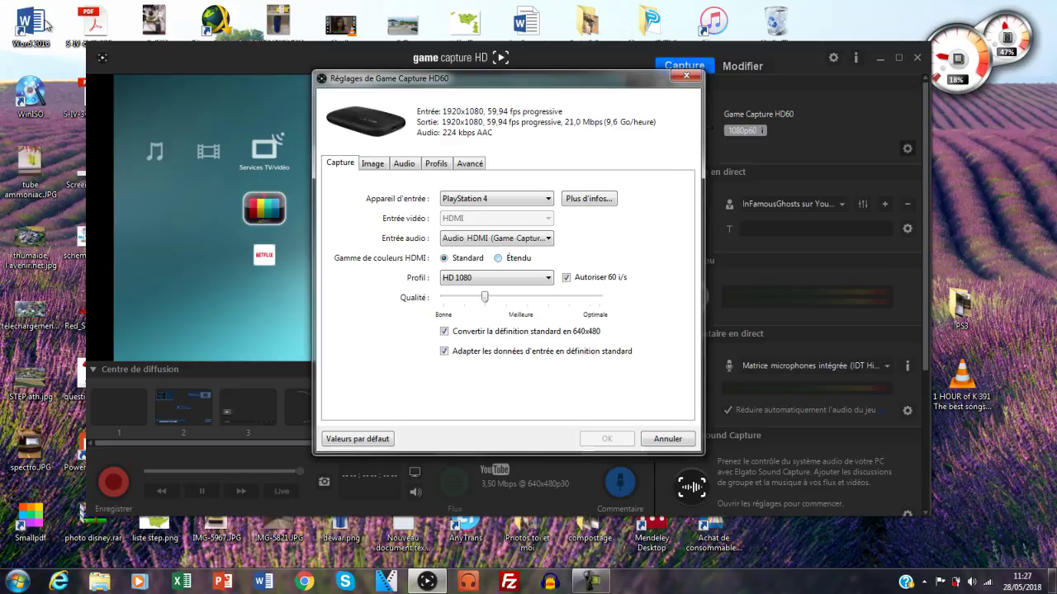
mouse_move(507, 78)
left_mouse_down()
mouse_move(553, 70)
mouse_move(502, 63)
left_mouse_up()
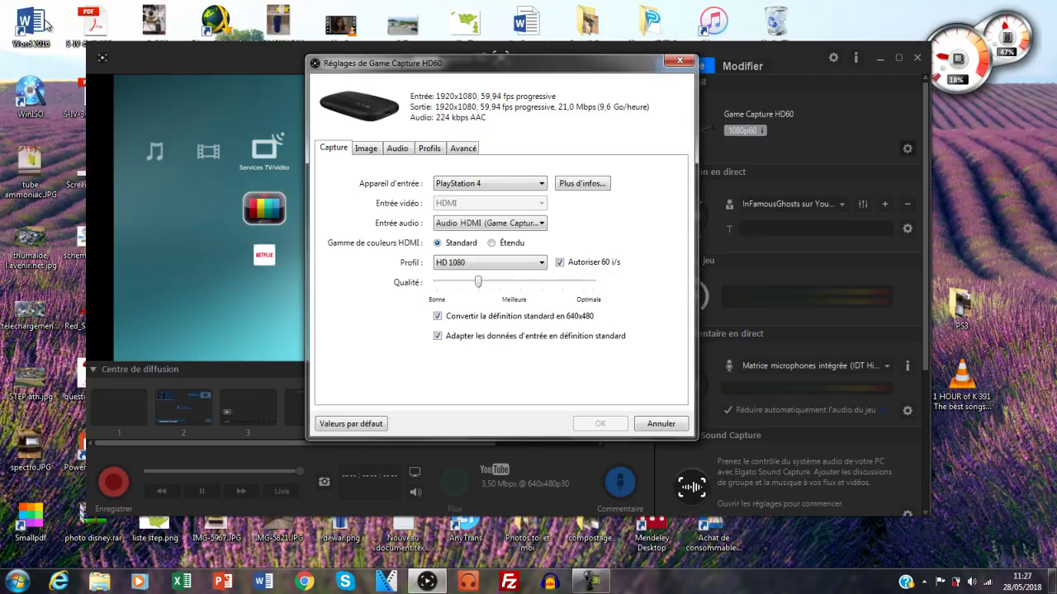
left_click(559, 262)
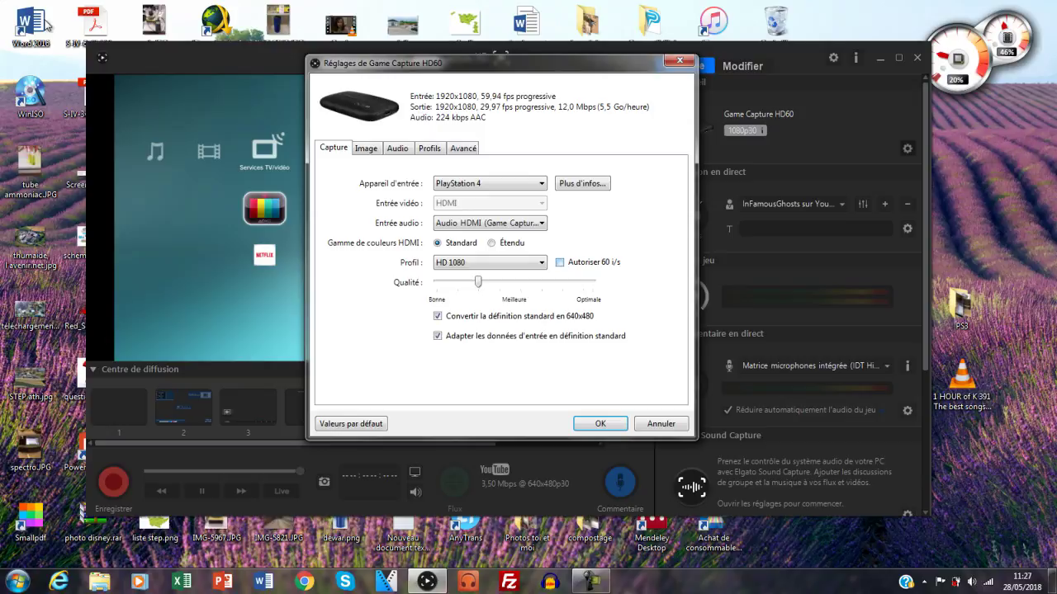
left_click(560, 262)
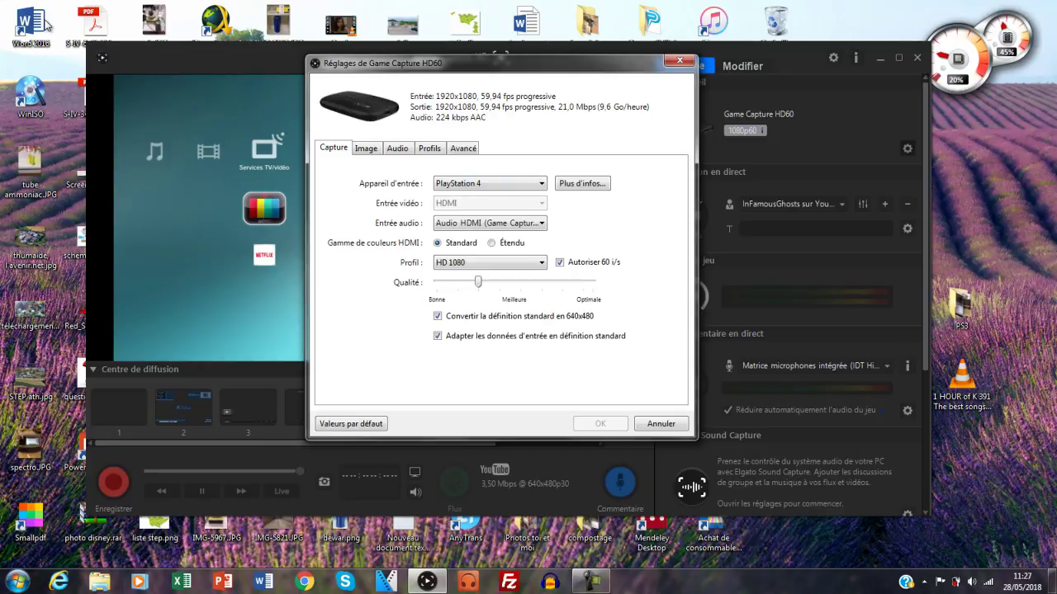
Examine the HD60's image, audio and profile settings and its audio input options, keeping Audio HDMI (Game Capture HD60).
key("ctrl+Tab")
key("ctrl+Tab")
key("ctrl+Tab")
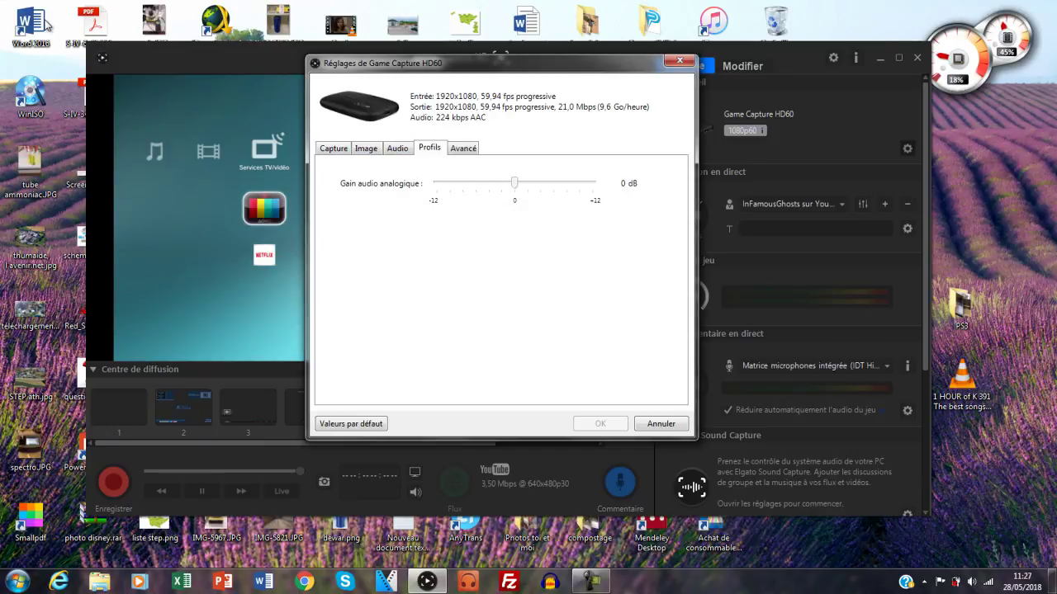
key("ctrl+shift+Tab")
key("ctrl+shift+Tab")
key("ctrl+shift+Tab")
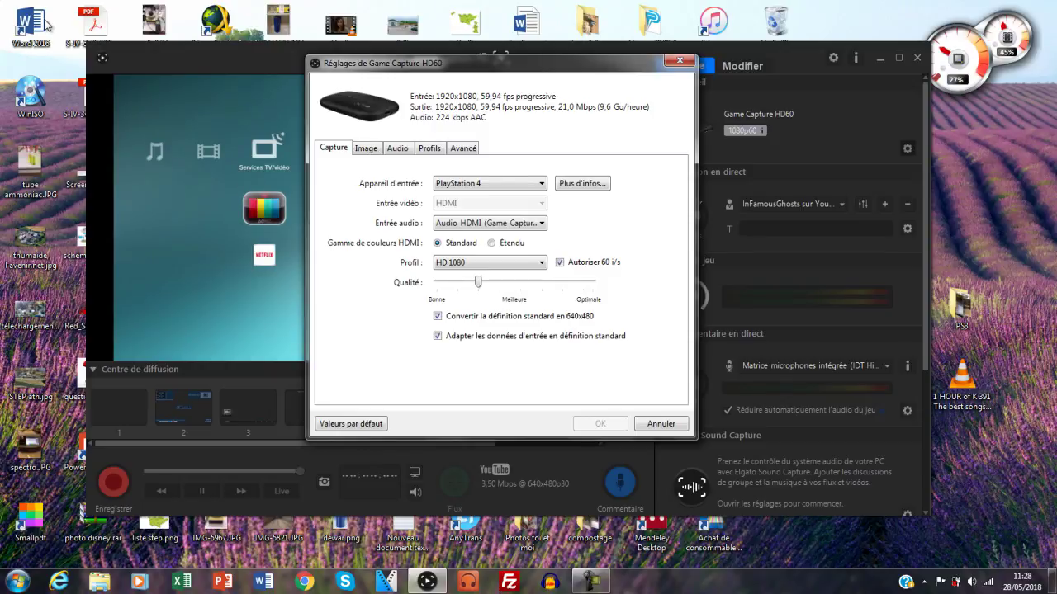
key("alt+Down")
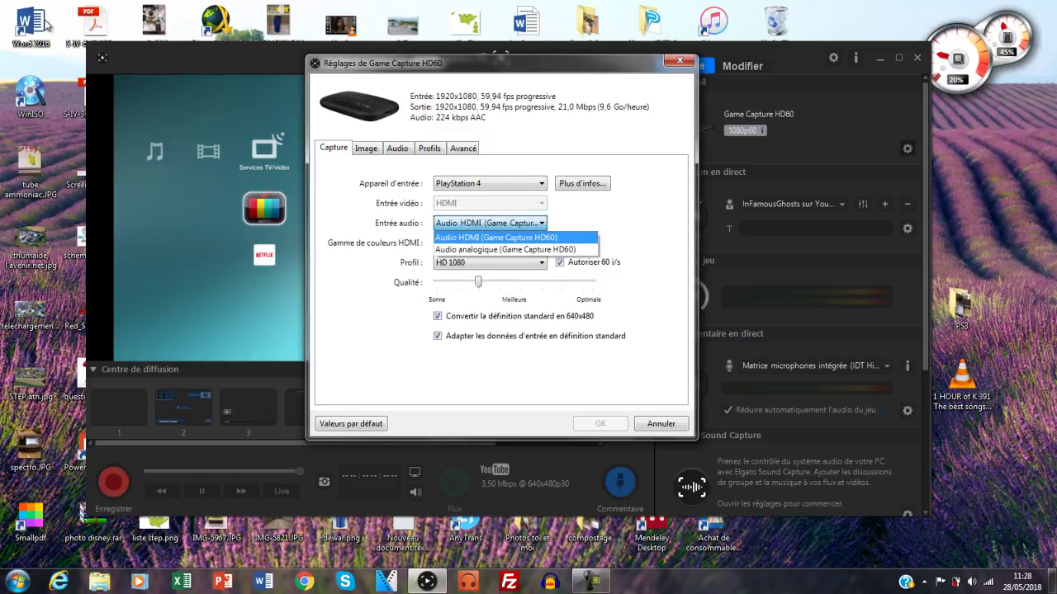
key("Return")
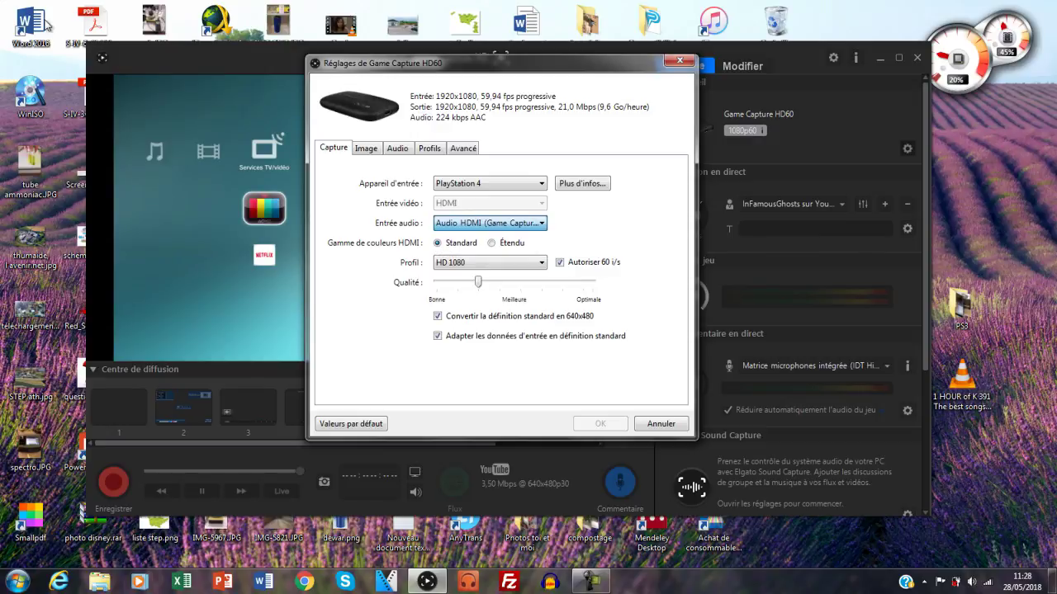
Review the available capture profiles and set the HD60's profile to HD 720.
key("Tab")
key("Tab")
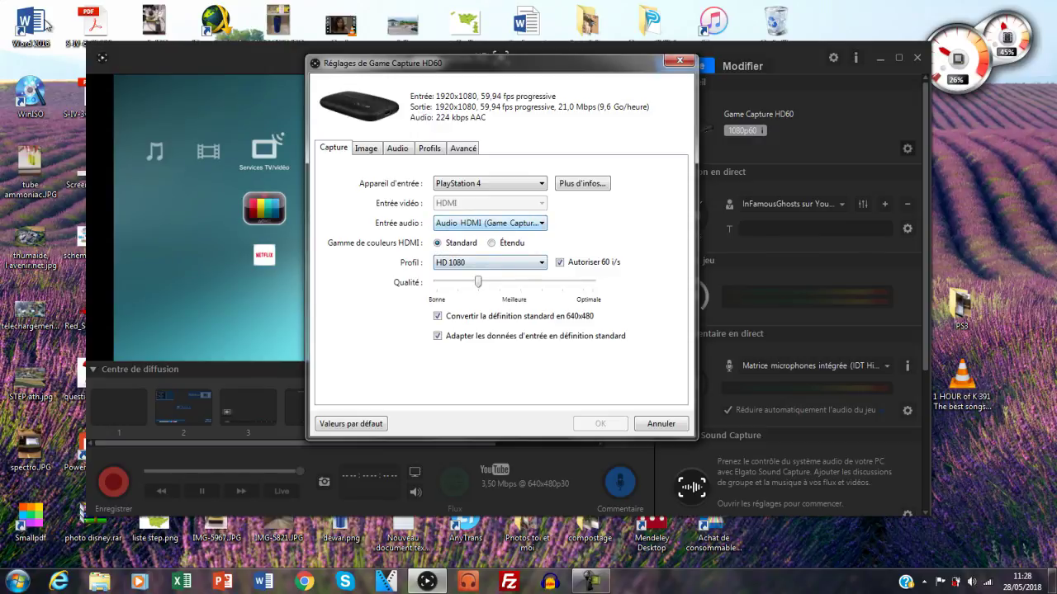
key("alt+Down")
key("Down")
key("Up")
key("Return")
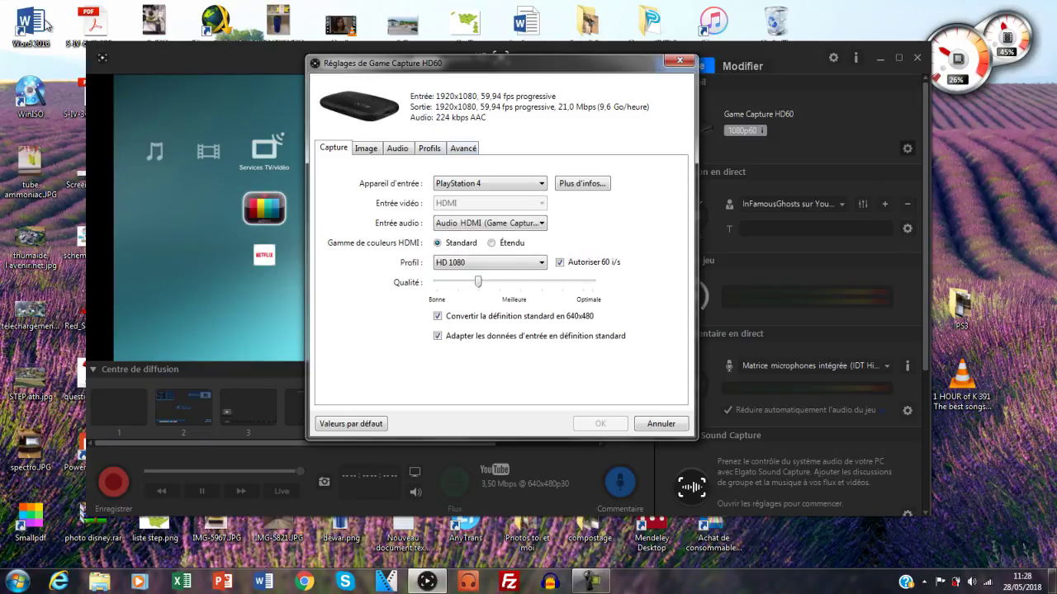
key("alt+Down")
key("Up")
key("Up")
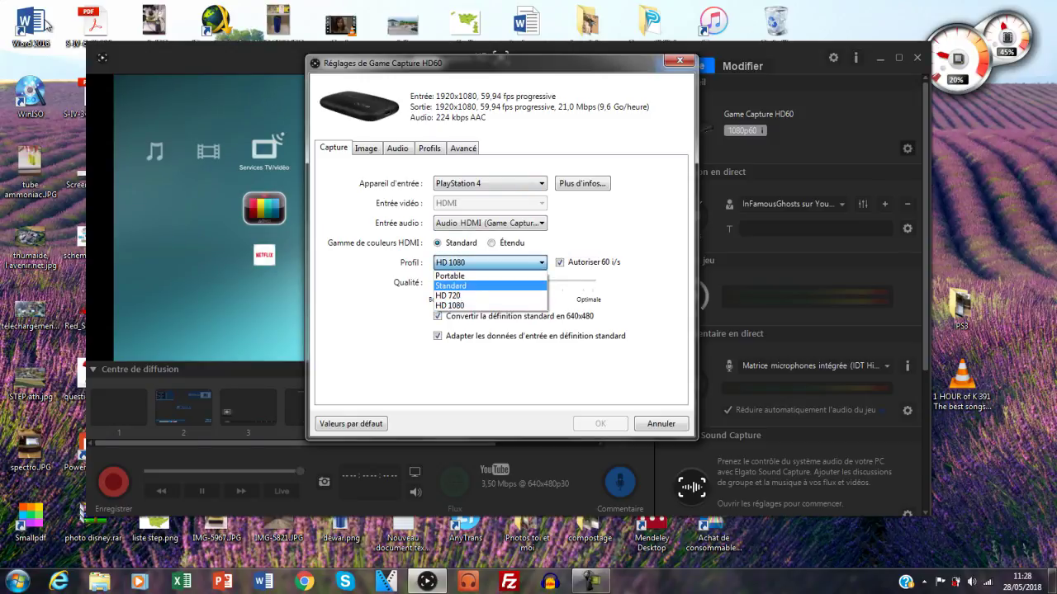
key("Down")
key("Down")
key("Up")
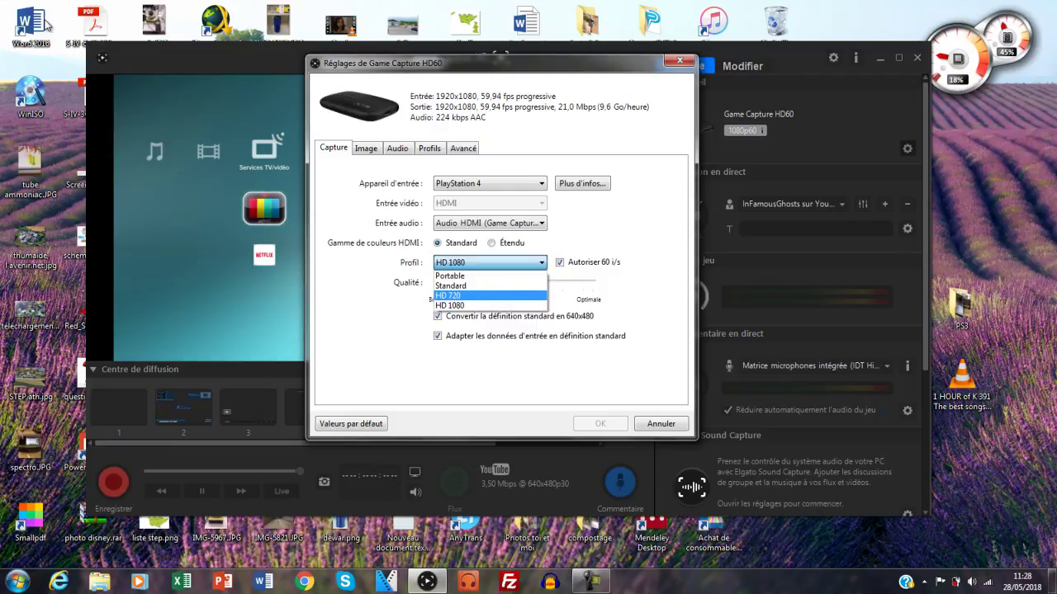
key("Return")
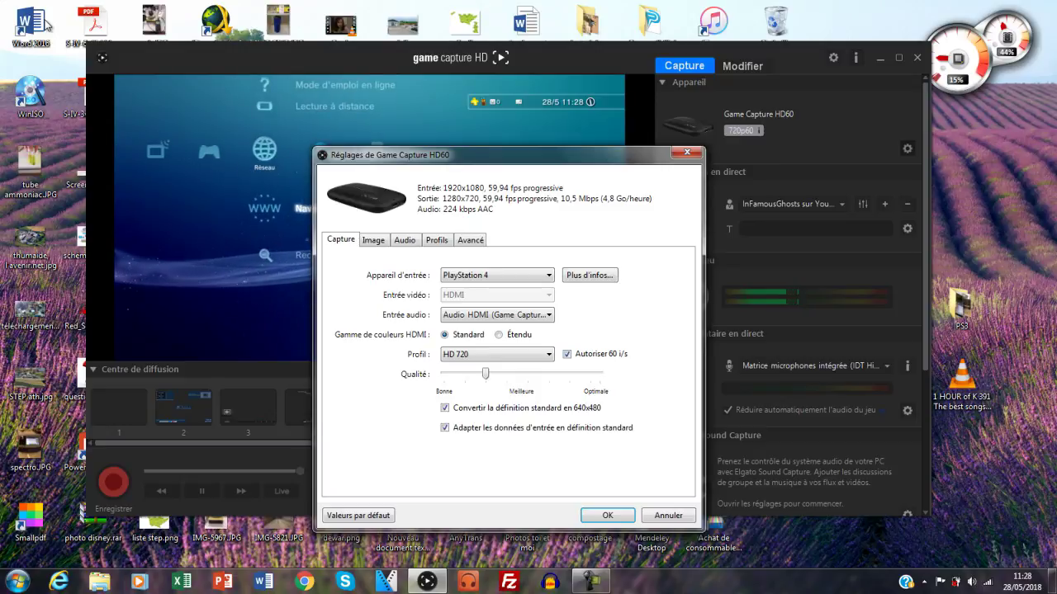
Toggle 60 fps capture off and back on, return the profile to HD 1080, and close the HD60 settings.
left_click(566, 354)
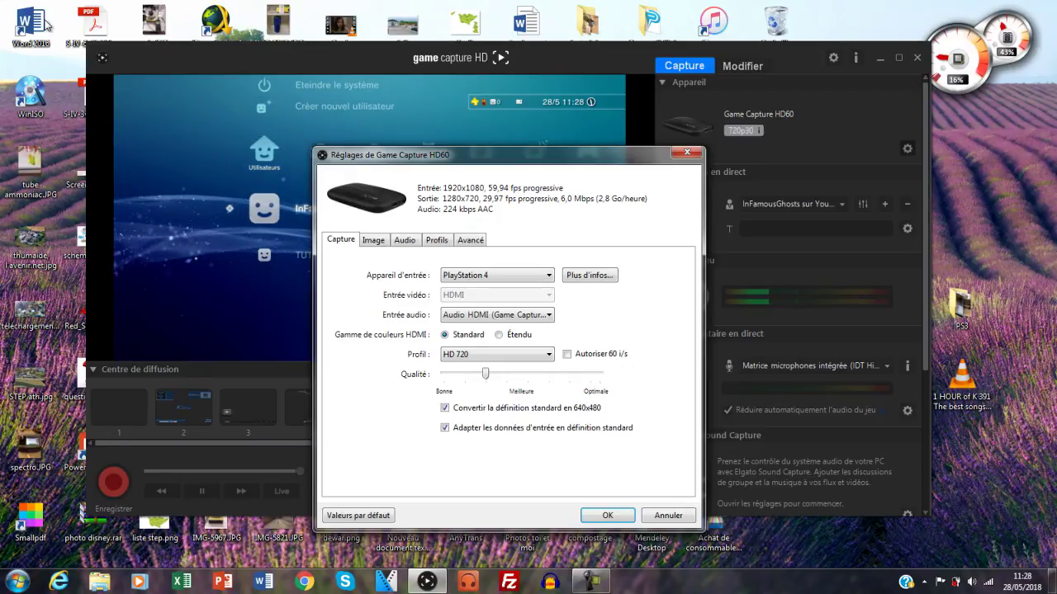
left_click(567, 354)
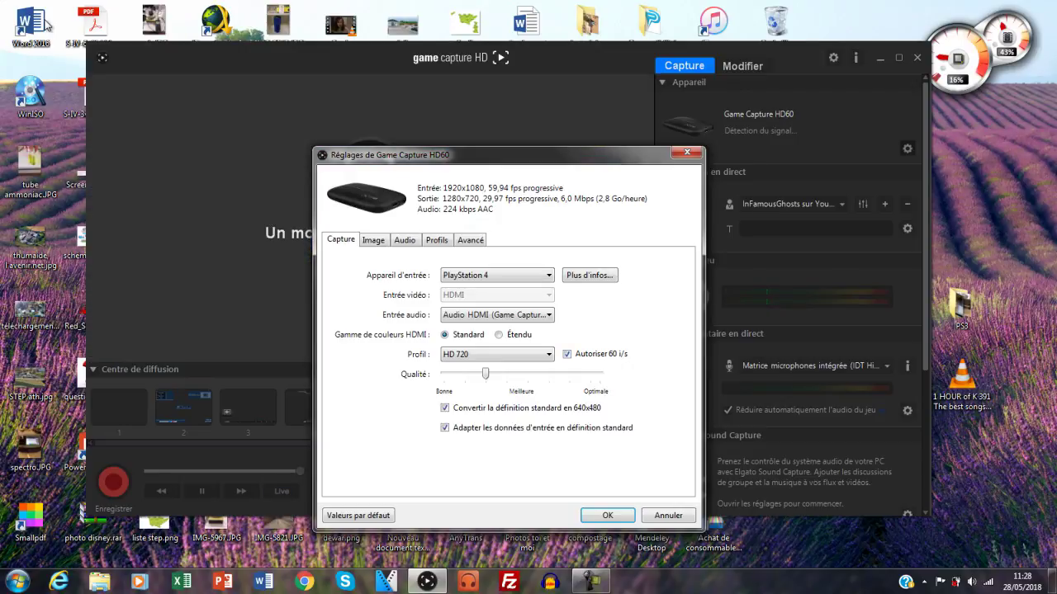
left_click(497, 354)
key("Down")
key("Down")
key("Return")
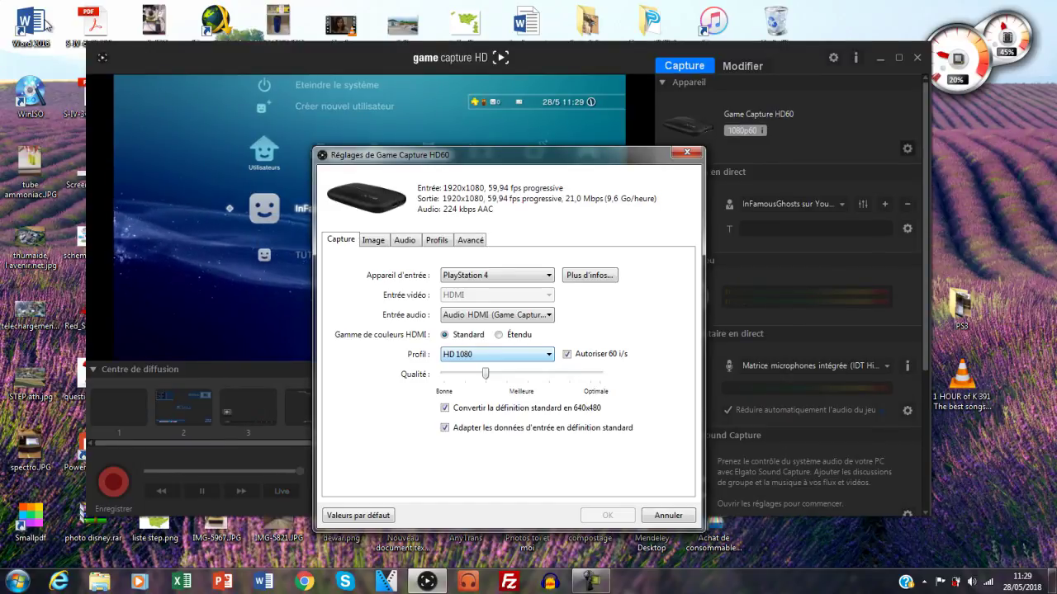
left_click(686, 152)
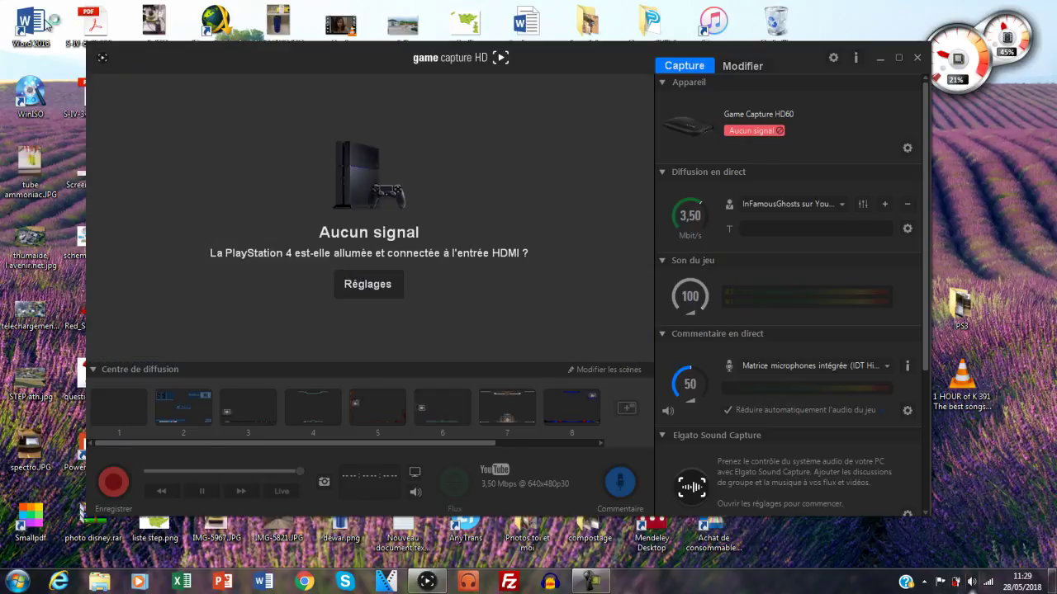
Mute Game Capture HD in the Windows volume mixer for the speakers and close the mixer.
left_click(972, 582)
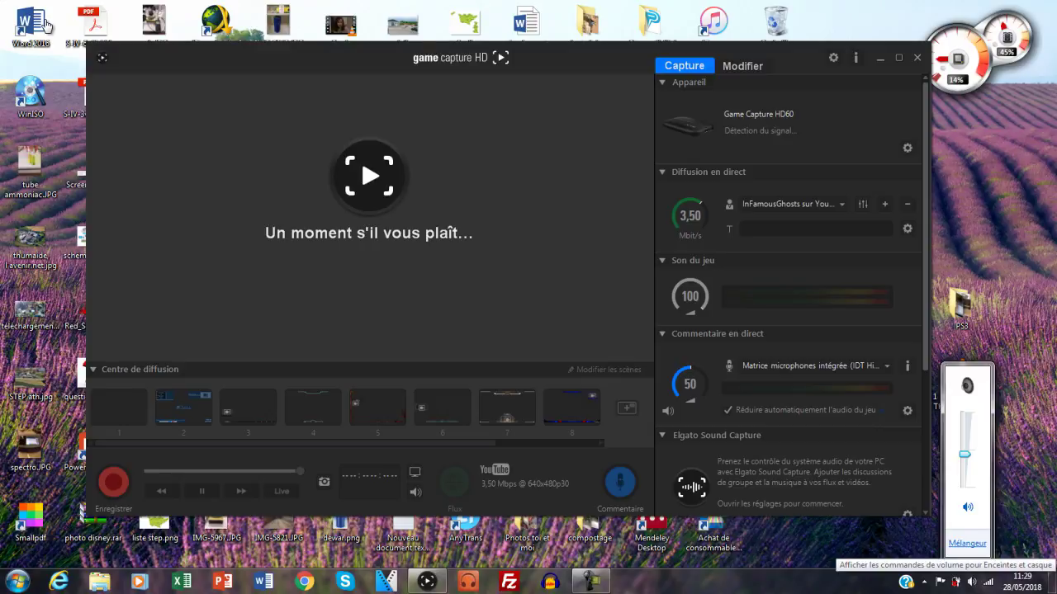
left_click(44, 21)
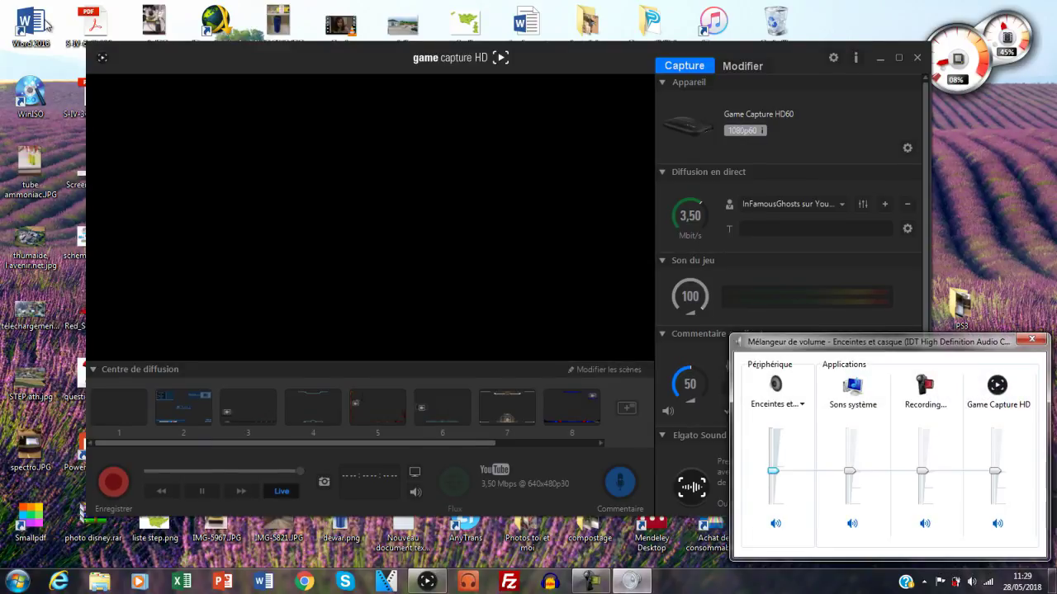
mouse_move(996, 471)
left_mouse_down()
mouse_move(996, 503)
mouse_move(995, 470)
left_mouse_up()
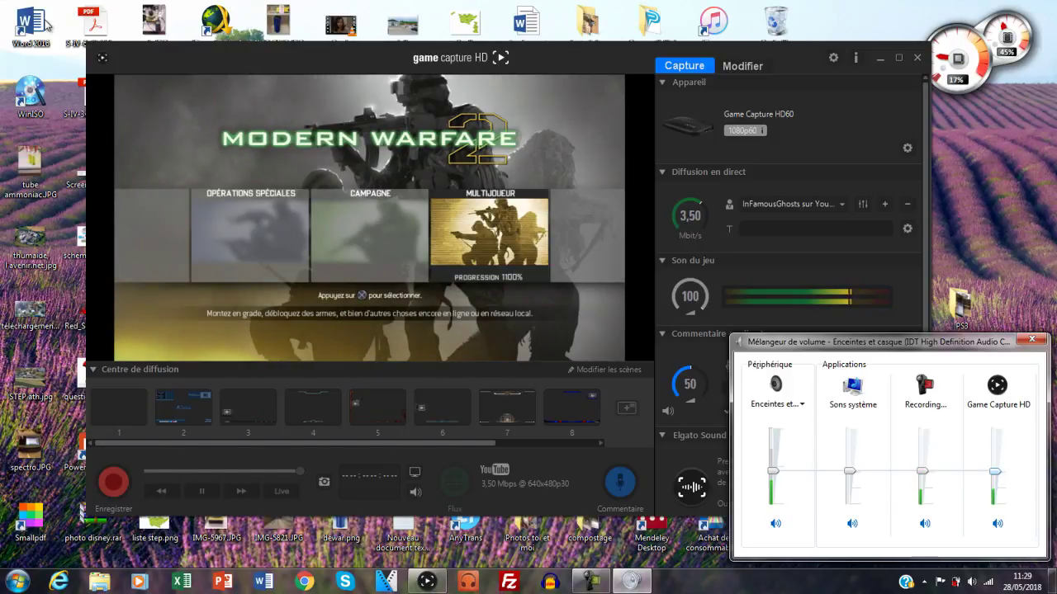
left_click(997, 524)
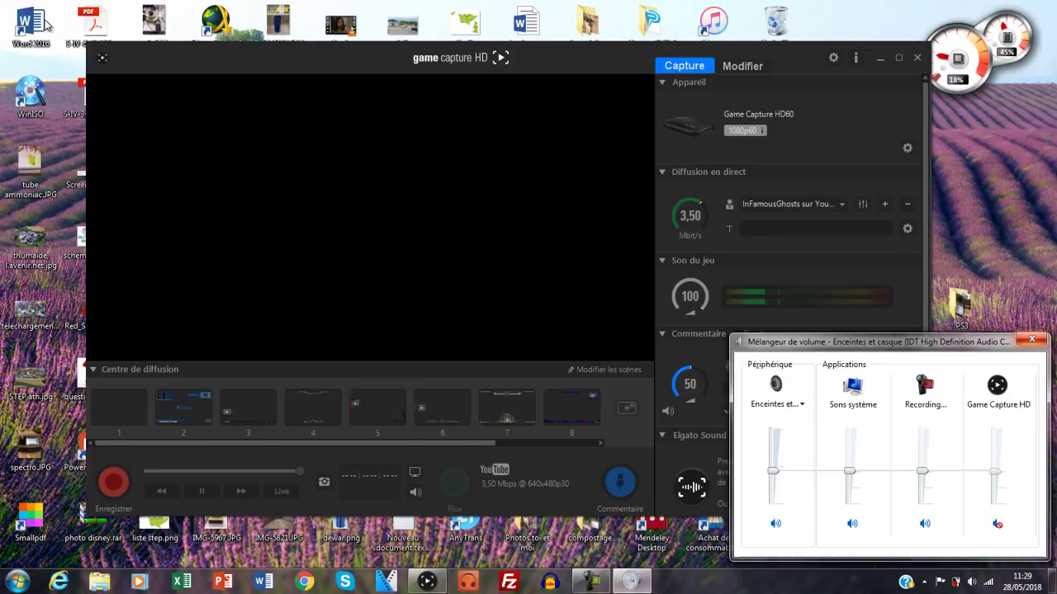
left_click(1031, 338)
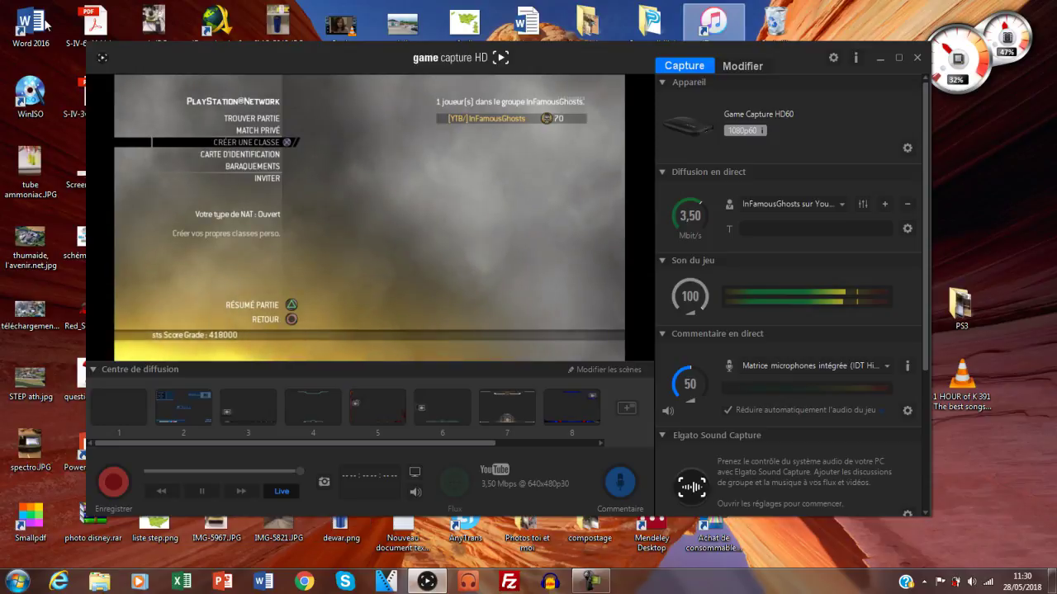
Close Game Capture HD and return to the desktop.
left_click(453, 481)
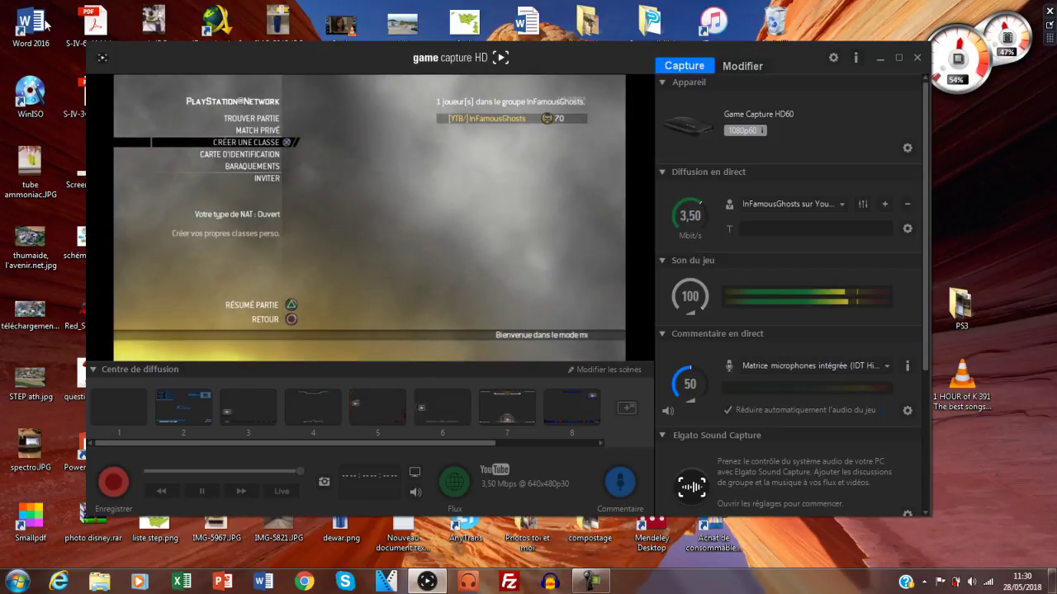
key("alt+F4")
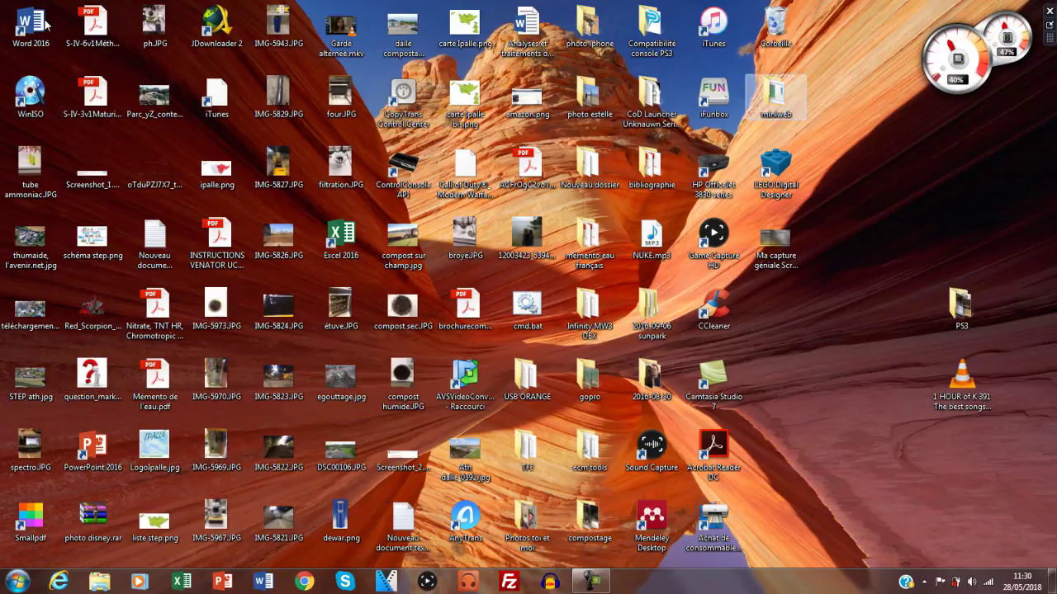
key("alt+Tab")
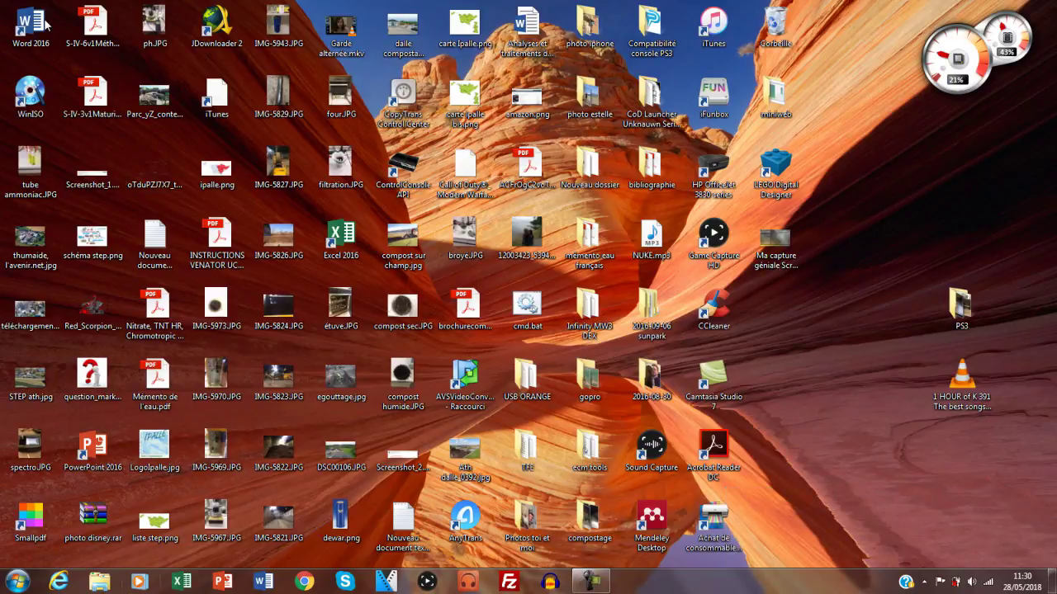
Open the Vidéos library in Windows Explorer and play the newest Ma capture géniale recording, dated 2018-05-28, in VLC.
left_click(99, 581)
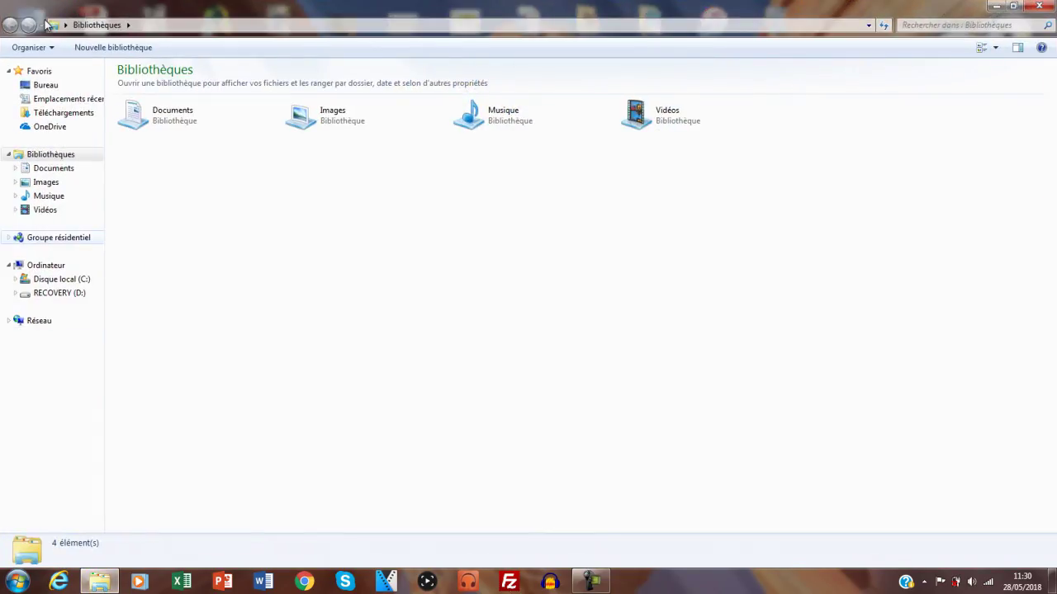
left_click(45, 210)
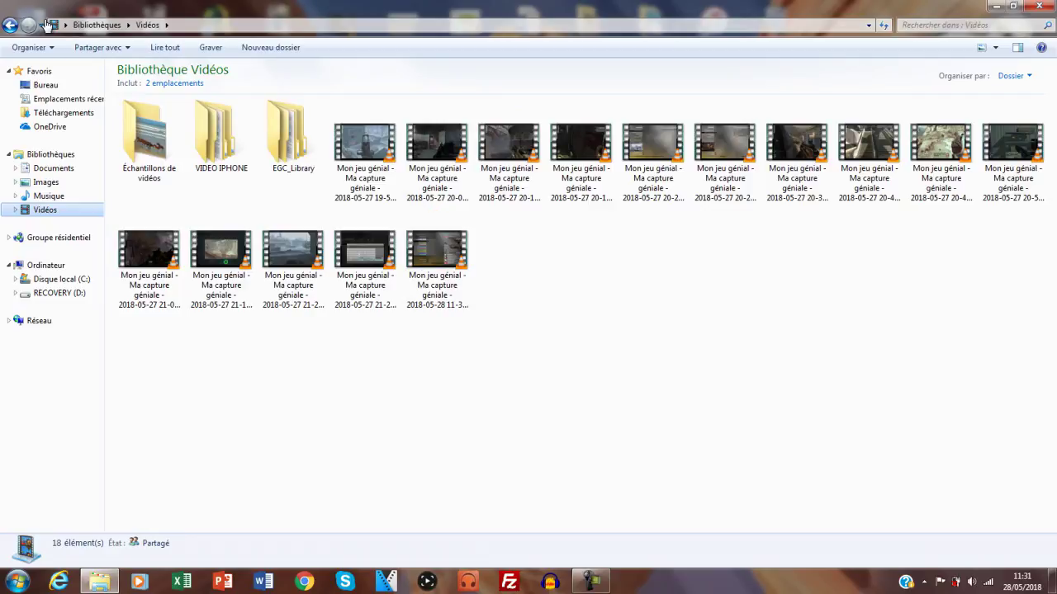
left_click(437, 257)
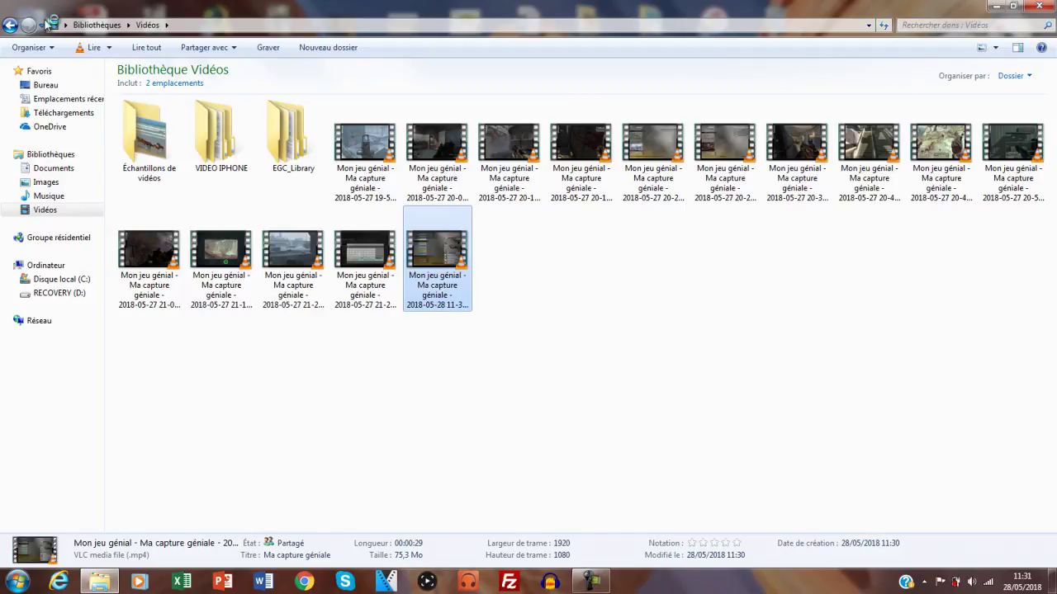
key("Return")
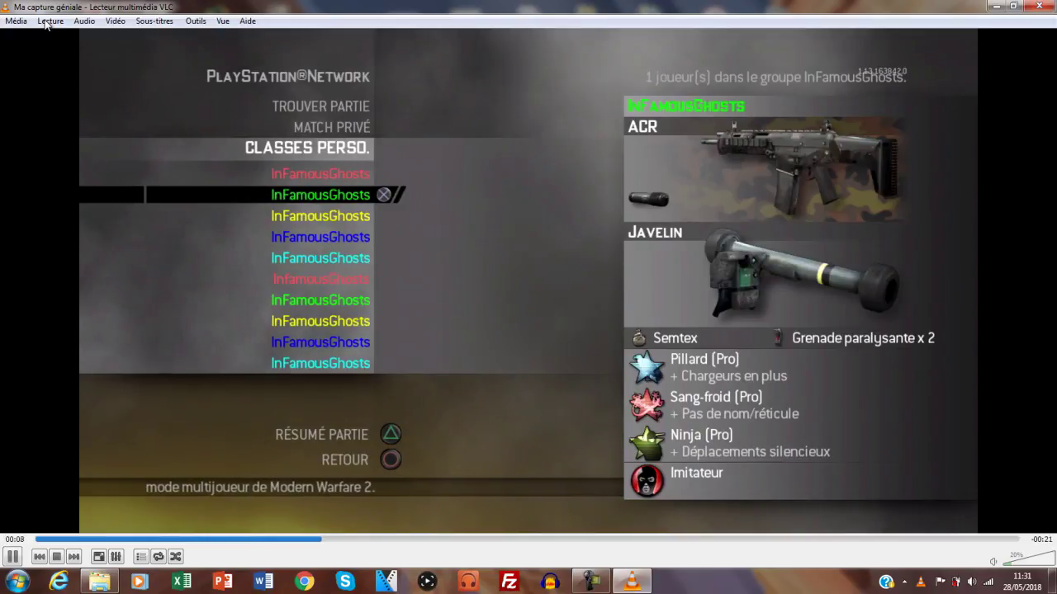
Close the video player and the Vidéos library window, and bring up the screen recorder's controls.
key("alt+F4")
left_click(1038, 6)
left_click(591, 581)
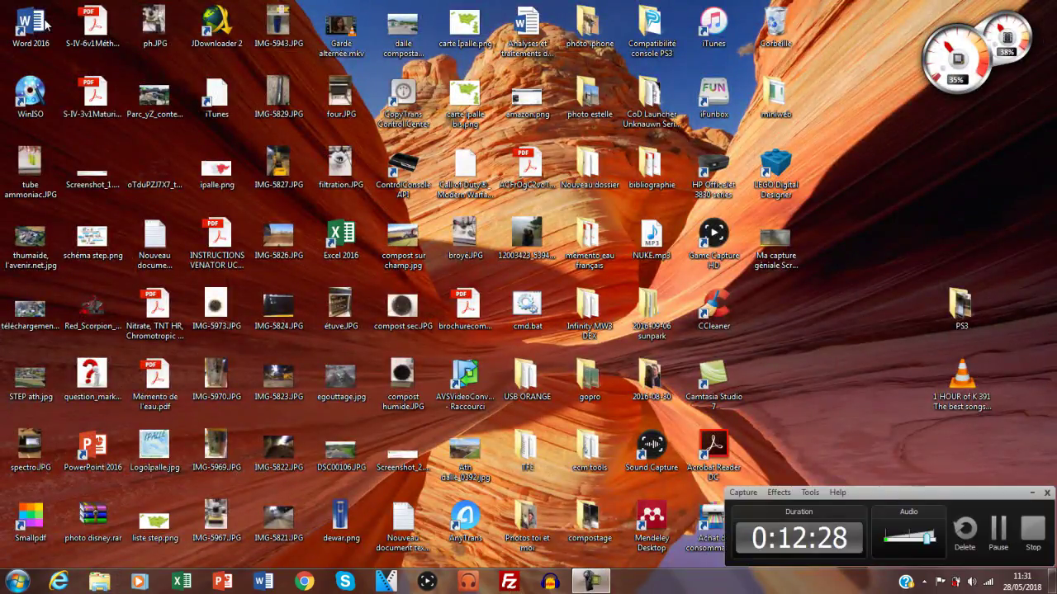